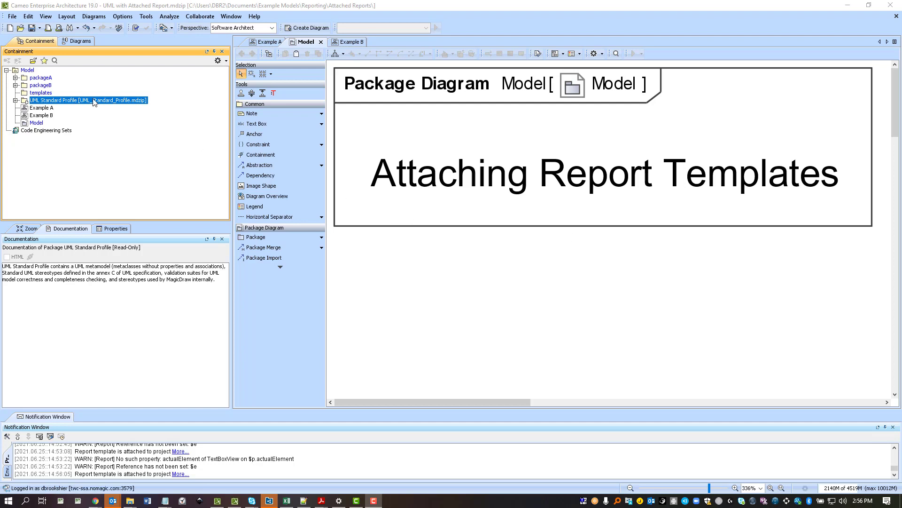
# Create a report template named "demo template" in the Report Wizard from Example Report.docx, in the category "demo video".
pyautogui.click(142, 16)
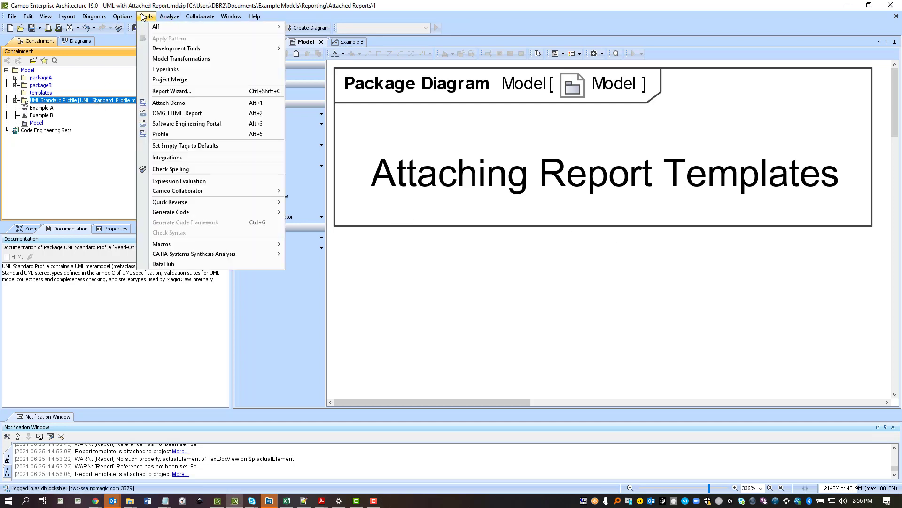
pyautogui.click(170, 91)
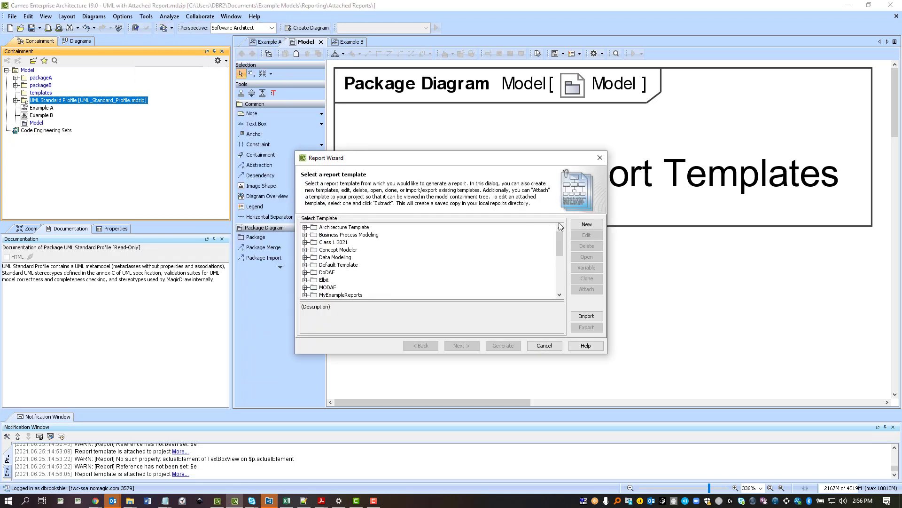
pyautogui.click(582, 226)
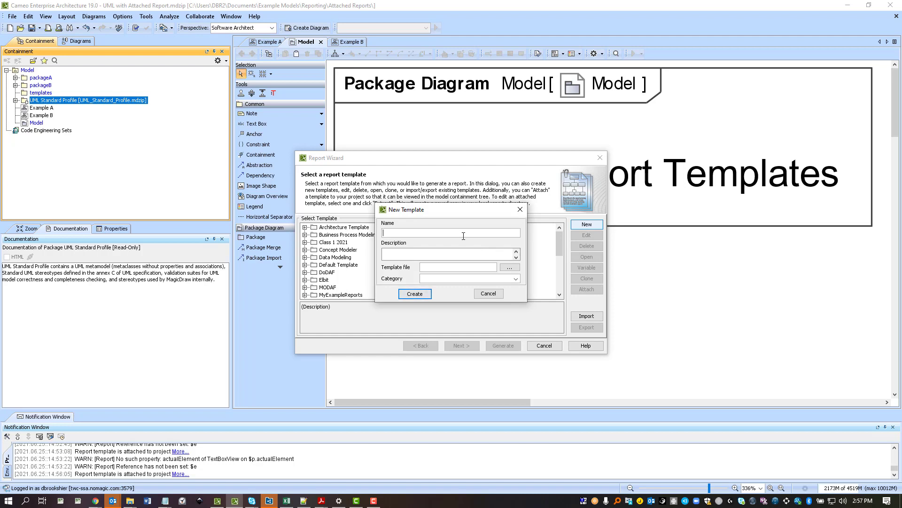
pyautogui.write('demo template')
pyautogui.click(510, 267)
pyautogui.doubleClick(369, 210)
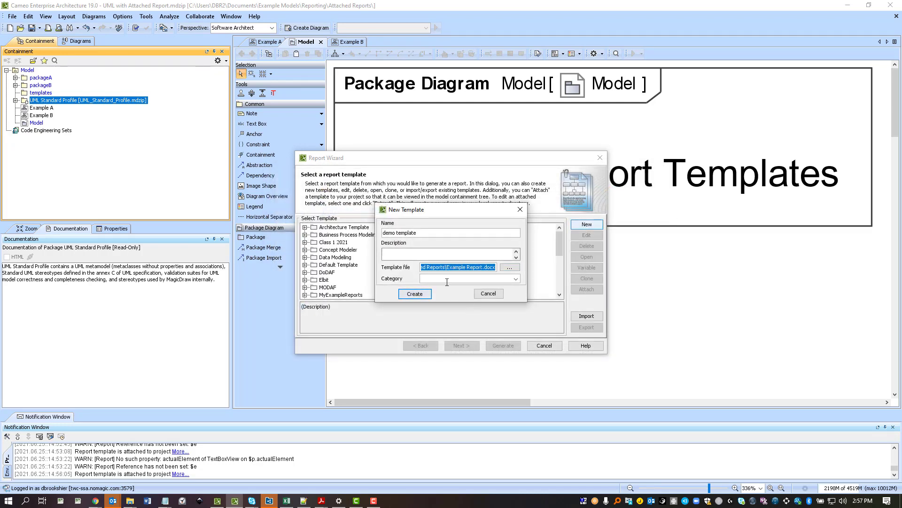
pyautogui.click(447, 280)
pyautogui.write('de')
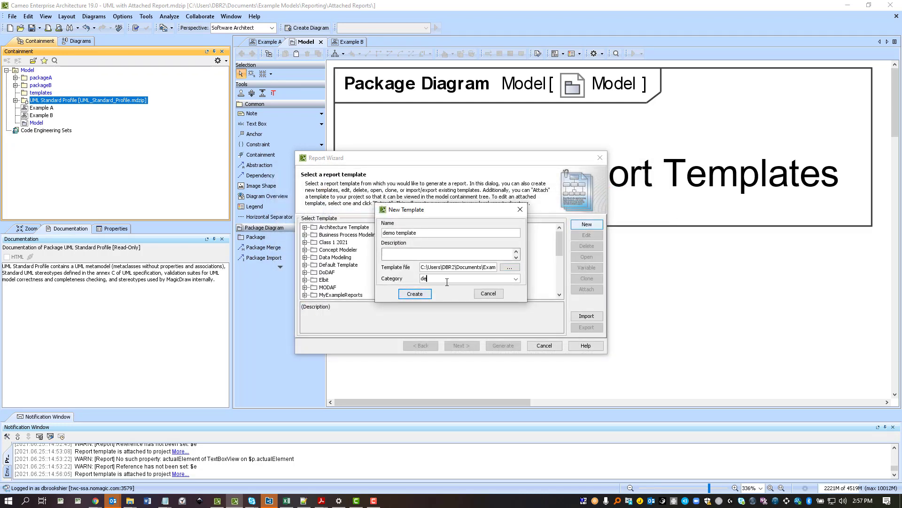
pyautogui.write('mo video')
pyautogui.click(415, 293)
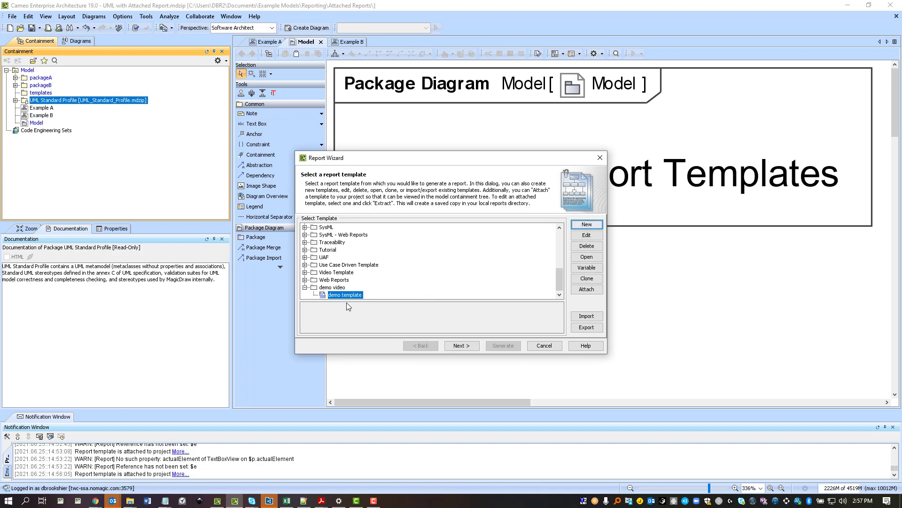
# Continue with demo template's report data and add Model with its packages as the report's element scope.
pyautogui.click(452, 346)
pyautogui.click(452, 347)
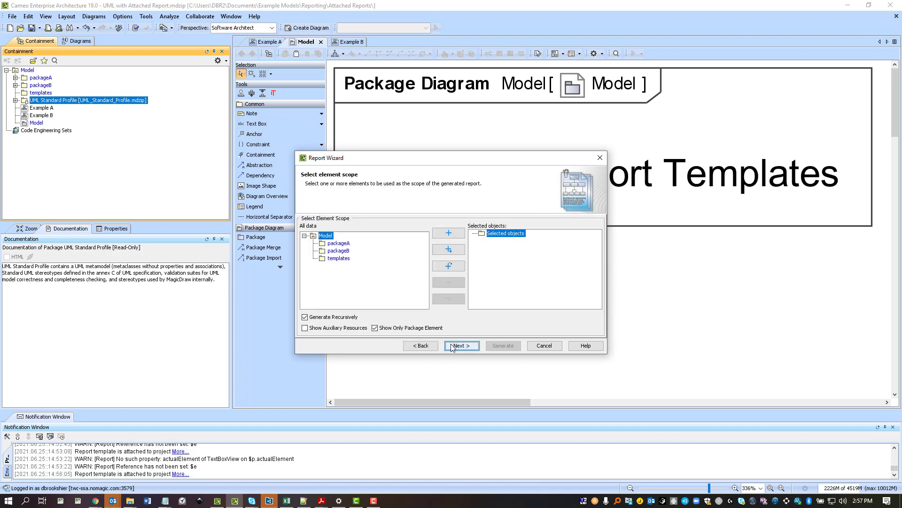
pyautogui.doubleClick(330, 237)
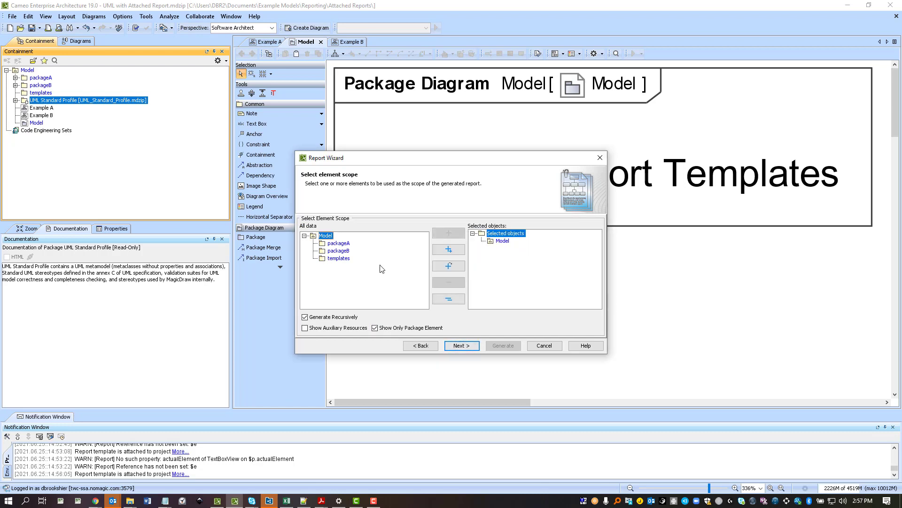
pyautogui.click(463, 347)
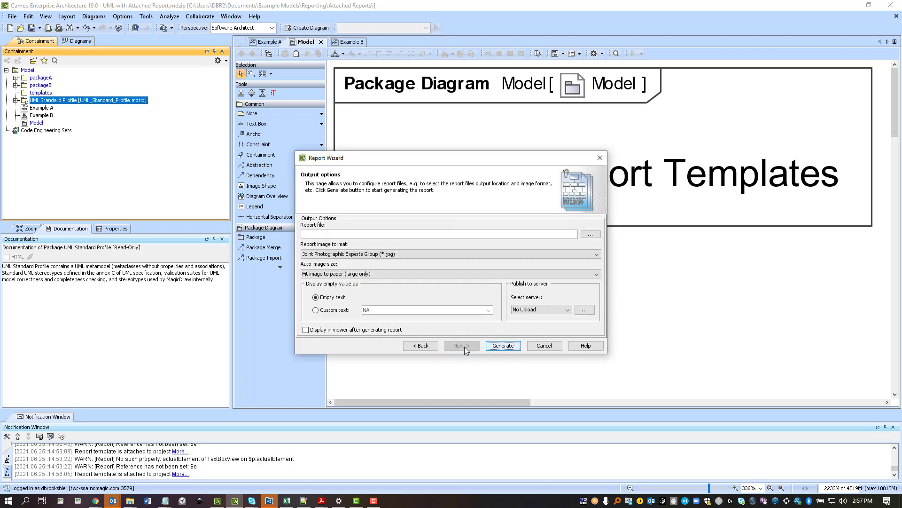
# Set the report file to Example Report Out.docx with Portable Network Graphics images, and enable displaying it in the viewer after generation.
pyautogui.click(589, 234)
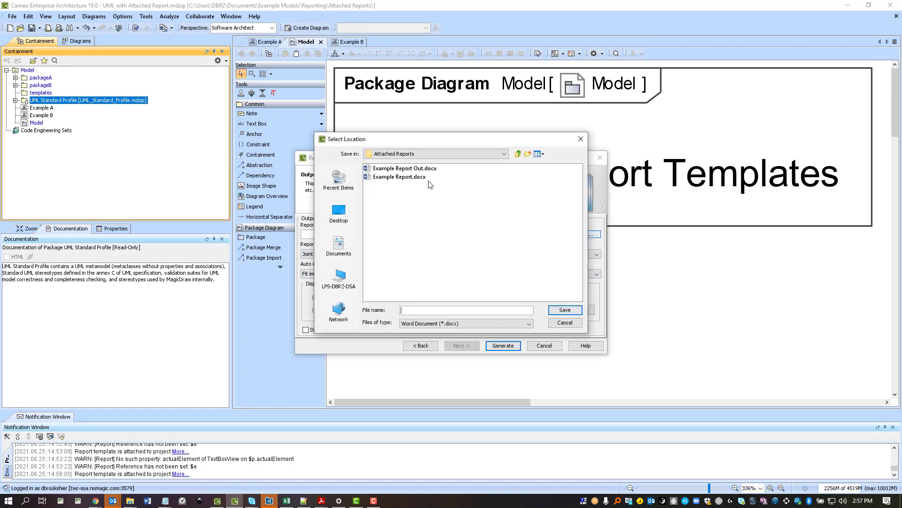
pyautogui.doubleClick(428, 168)
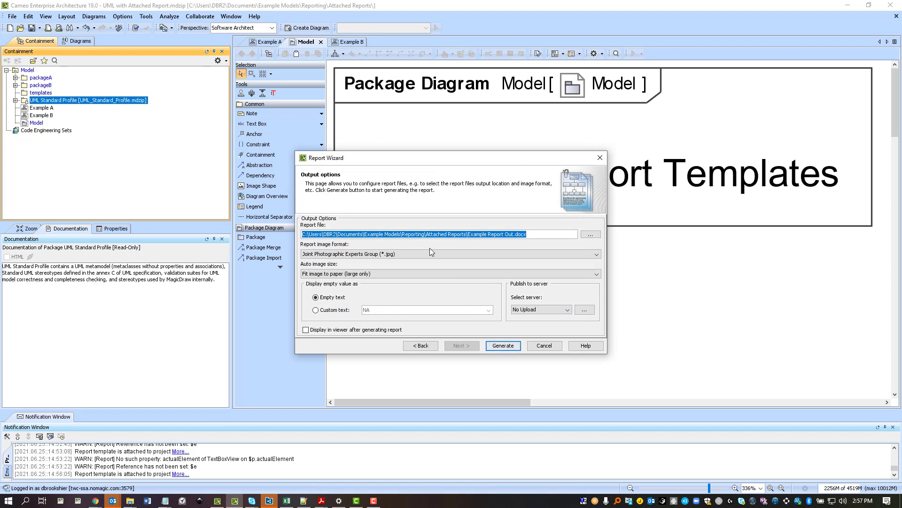
pyautogui.click(414, 253)
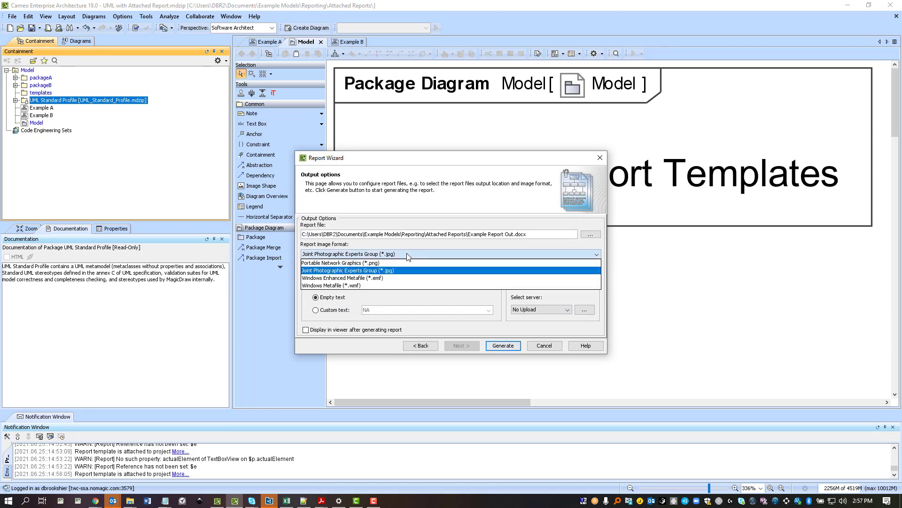
pyautogui.click(382, 264)
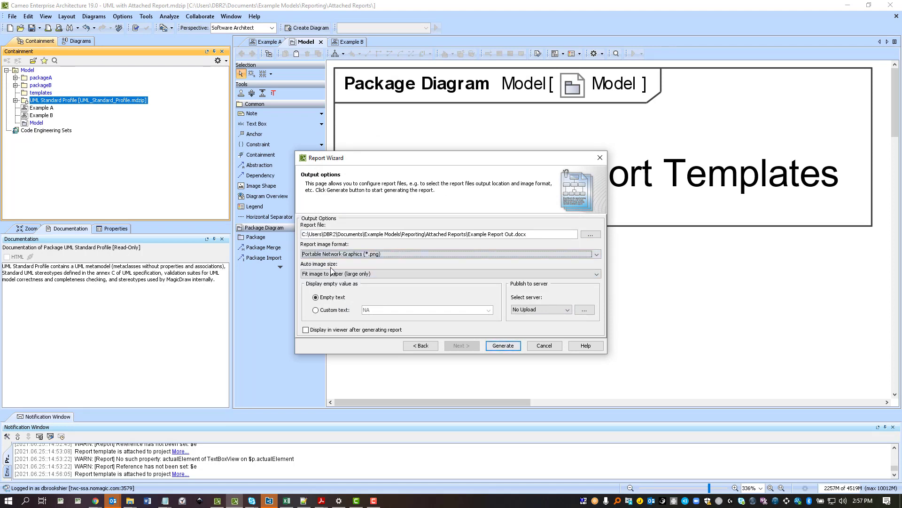
pyautogui.click(306, 330)
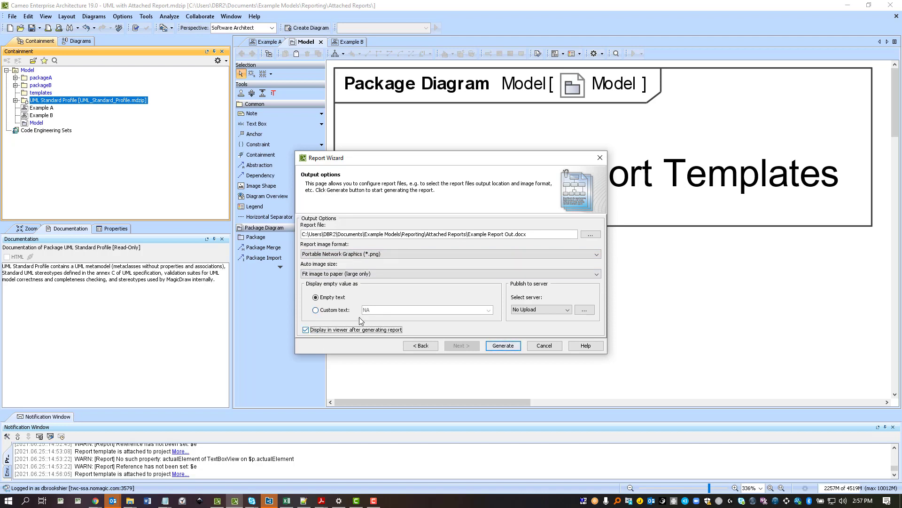
# Show empty values as the custom text "<<empty text>>" and generate the report, replacing the existing output file.
pyautogui.click(316, 310)
pyautogui.doubleClick(376, 312)
pyautogui.write('<<empty text>>')
pyautogui.click(510, 348)
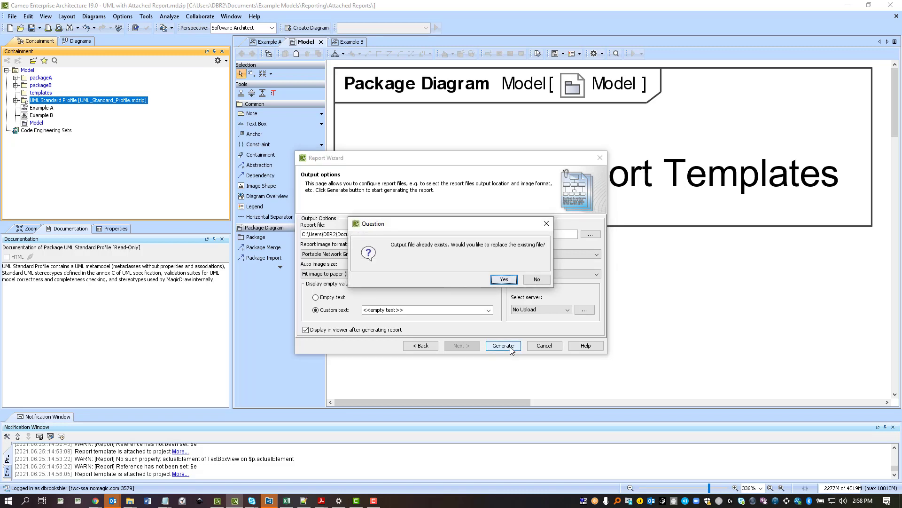
pyautogui.click(504, 279)
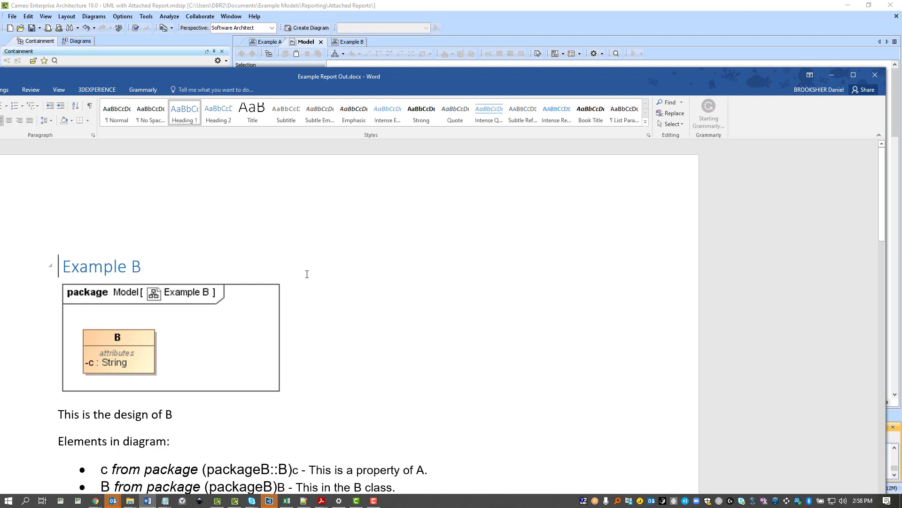
# Review where the custom empty-value text appears in the generated report's element list and Model section, and close the document.
pyautogui.scroll(-6, 307, 274)
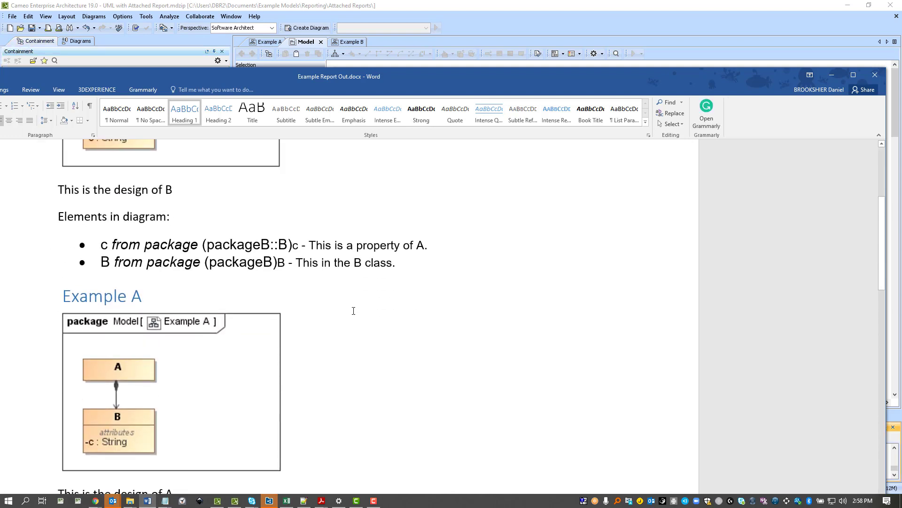
pyautogui.scroll(-4, 354, 310)
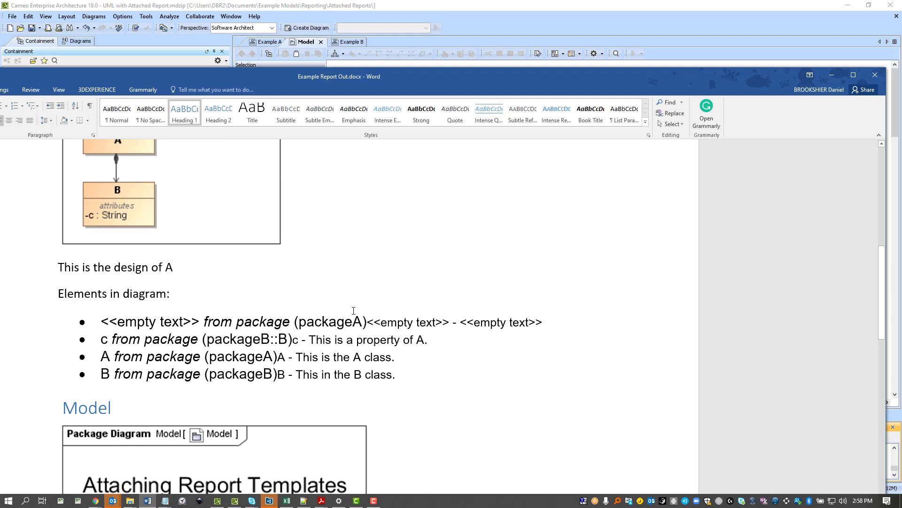
pyautogui.scroll(-1, 353, 310)
pyautogui.moveTo(101, 261); pyautogui.dragTo(194, 263)
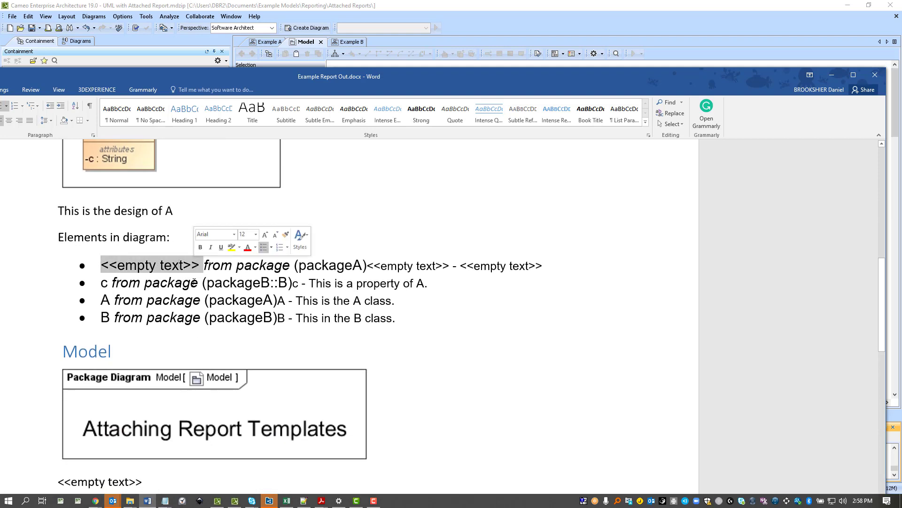
pyautogui.scroll(-3, 179, 294)
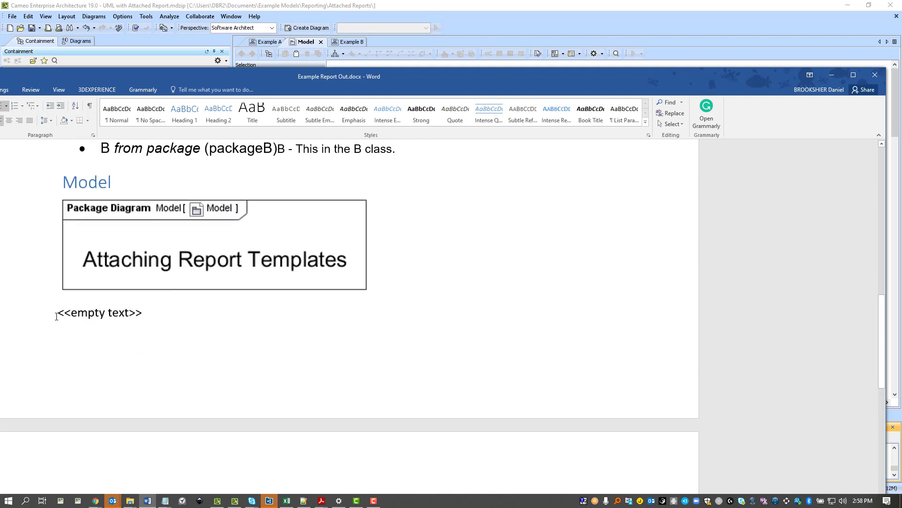
pyautogui.moveTo(56, 316); pyautogui.dragTo(161, 314)
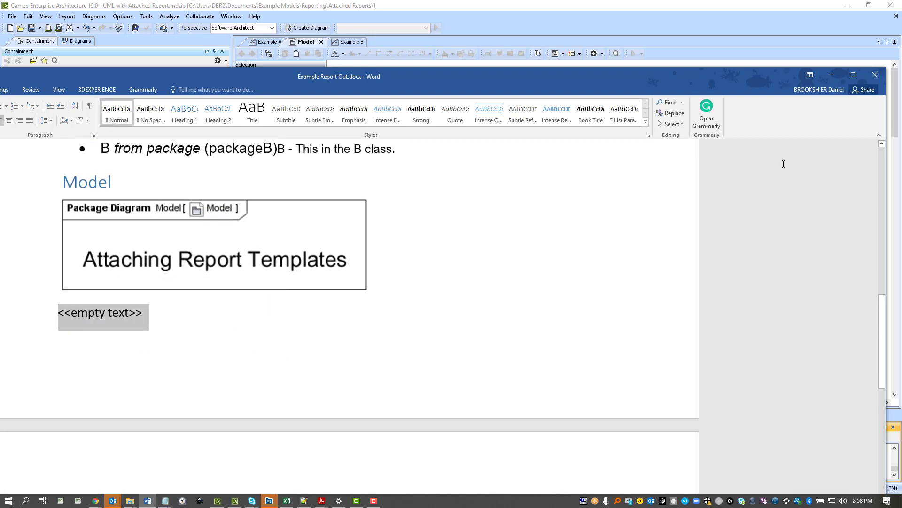
pyautogui.click(876, 77)
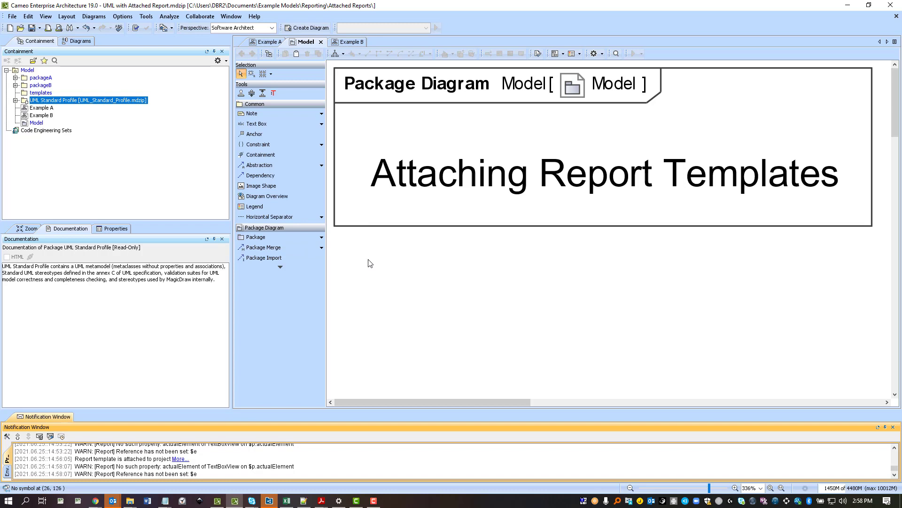
# Attach the demo template in the demo video category to the project using the Report Wizard.
pyautogui.click(146, 17)
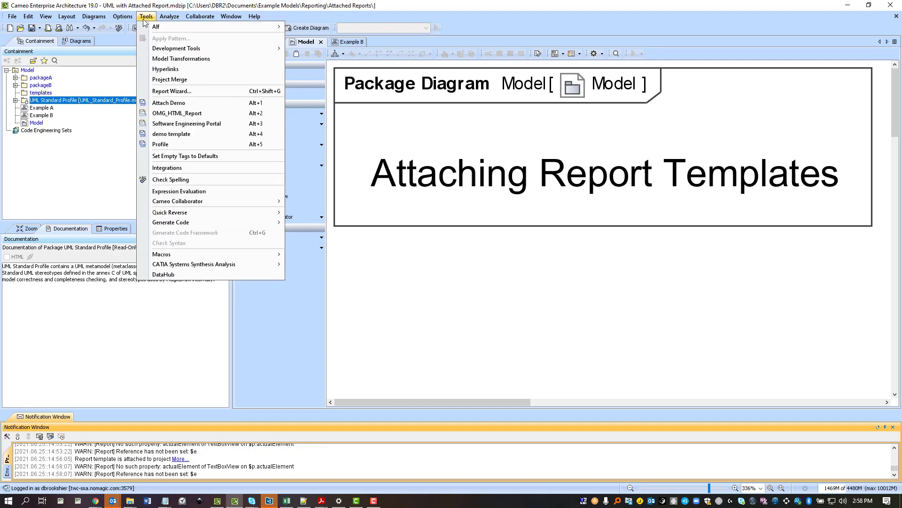
pyautogui.click(177, 93)
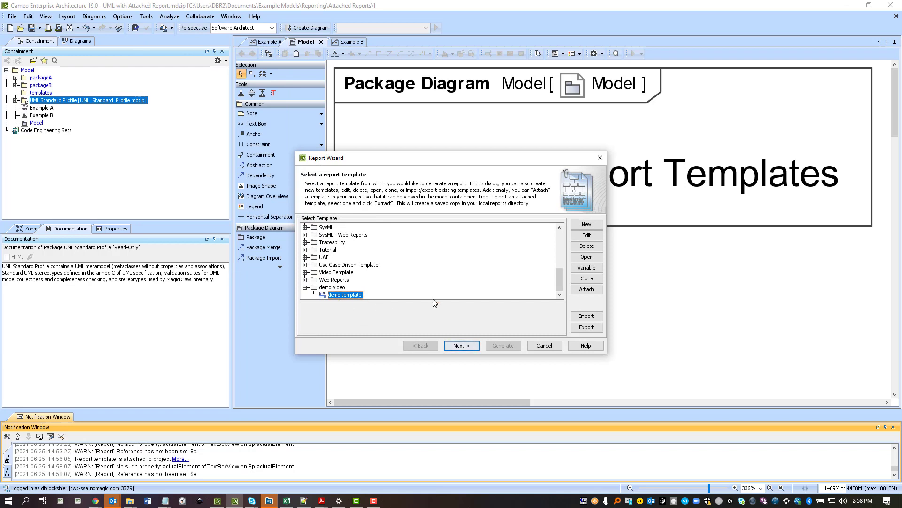
pyautogui.click(586, 289)
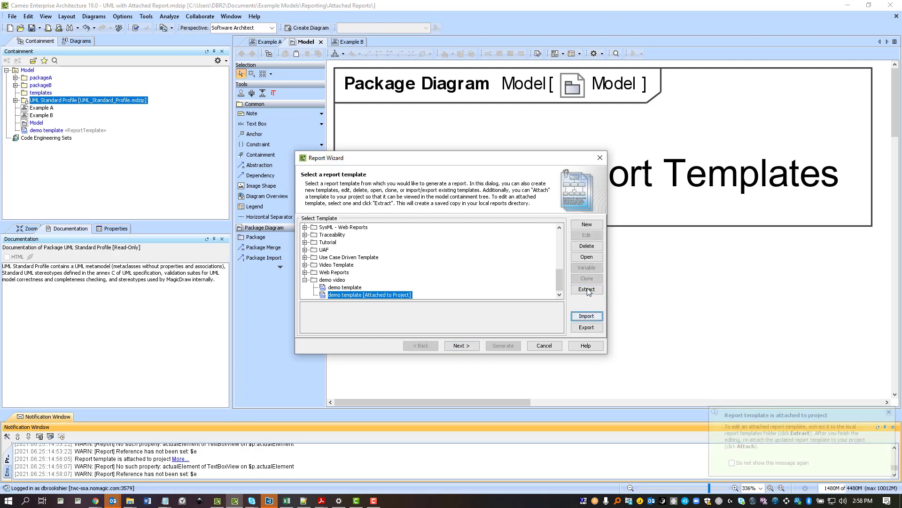
# Choose the project-attached demo template with the Default report data and add Model as the element scope.
pyautogui.click(338, 288)
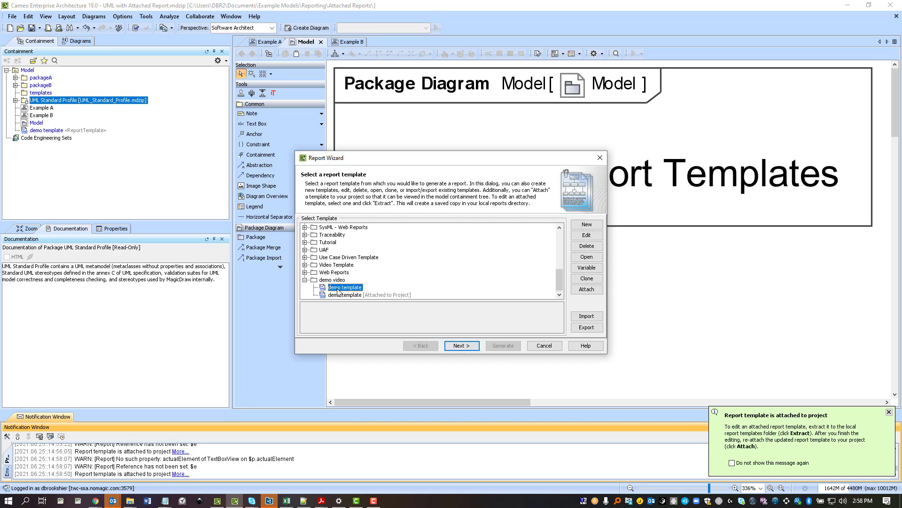
pyautogui.click(335, 296)
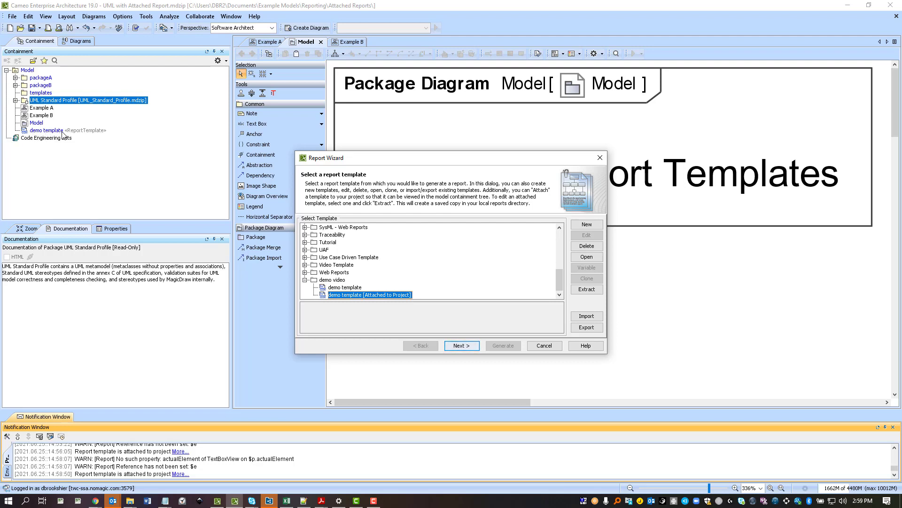
pyautogui.click(463, 346)
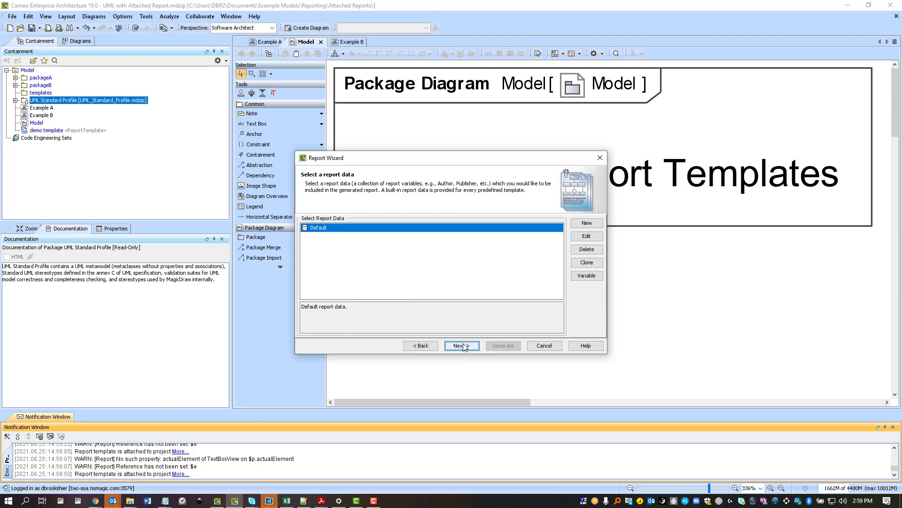
pyautogui.click(464, 347)
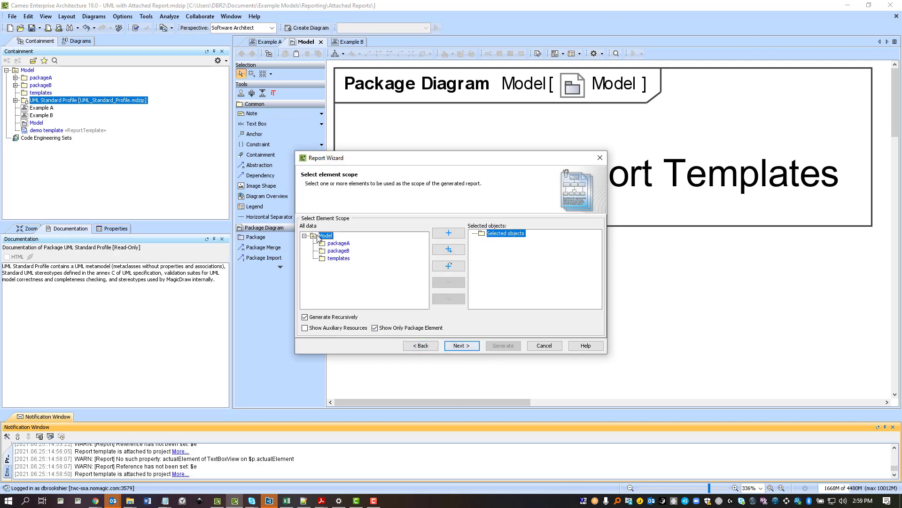
pyautogui.click(449, 233)
pyautogui.click(463, 345)
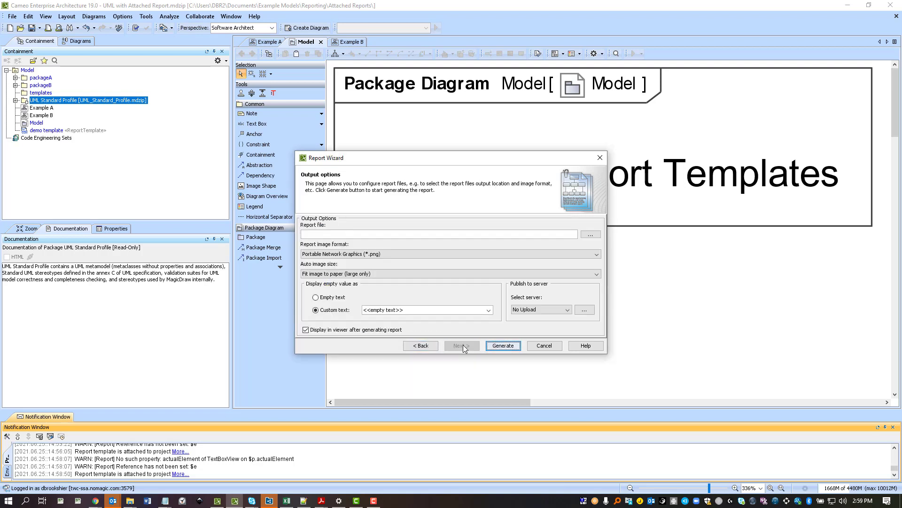
# Generate the report from the attached template to Example Report Out.docx, replacing the existing file, and look through the output.
pyautogui.click(591, 234)
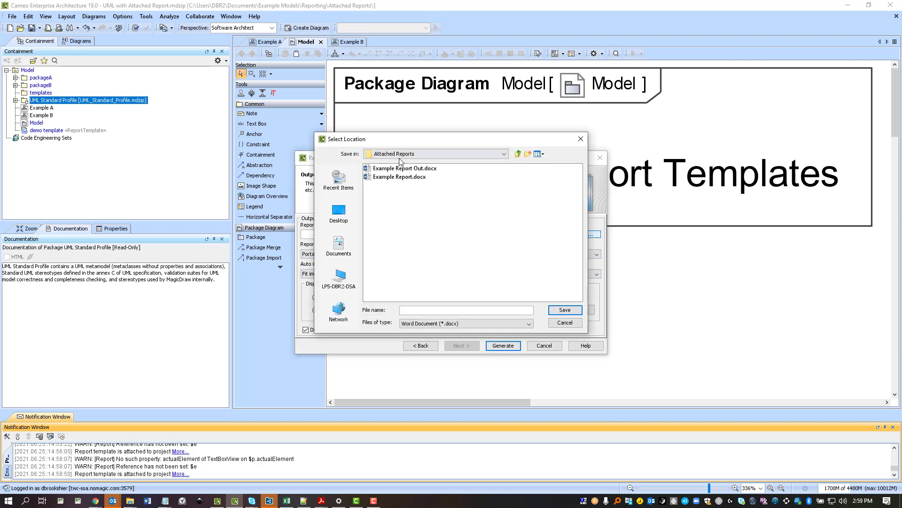
pyautogui.doubleClick(403, 169)
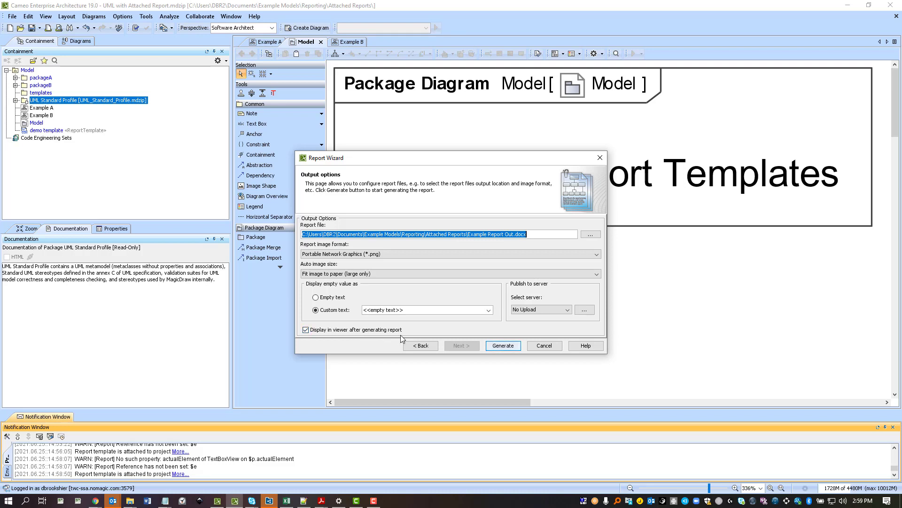
pyautogui.click(505, 346)
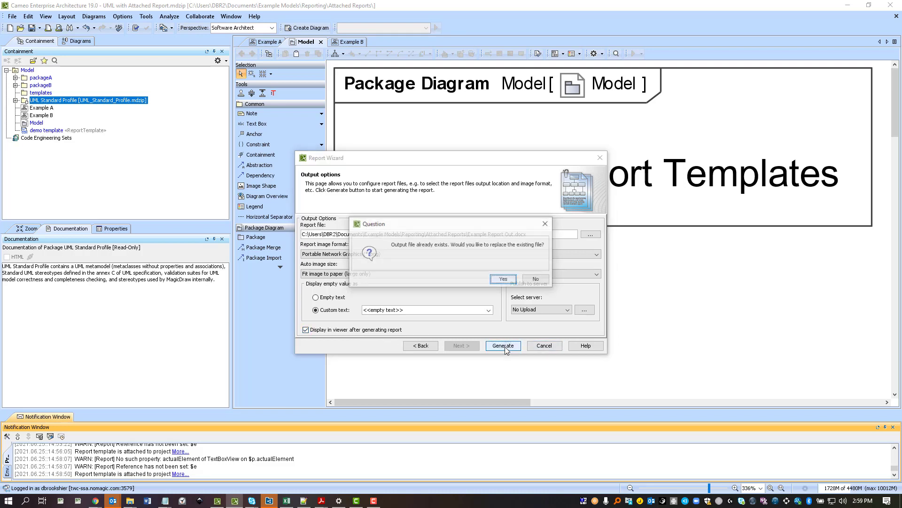
pyautogui.click(500, 282)
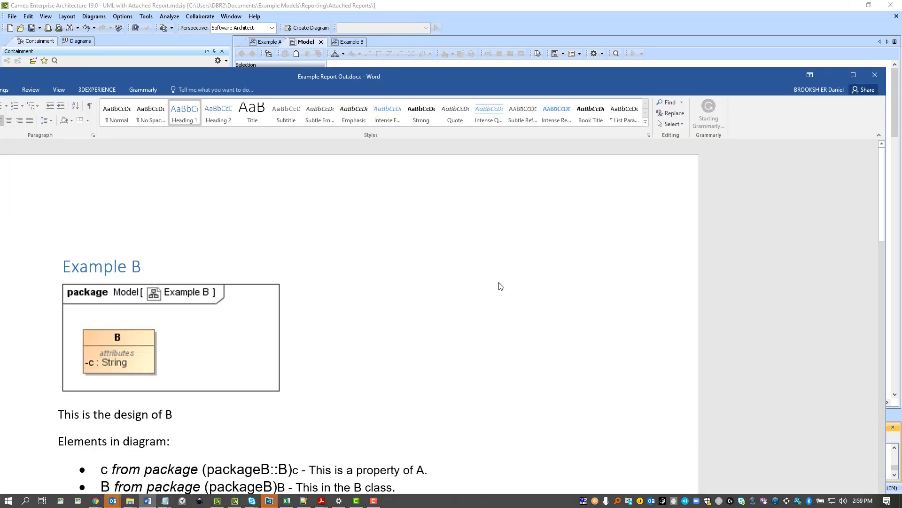
pyautogui.scroll(-8, 419, 338)
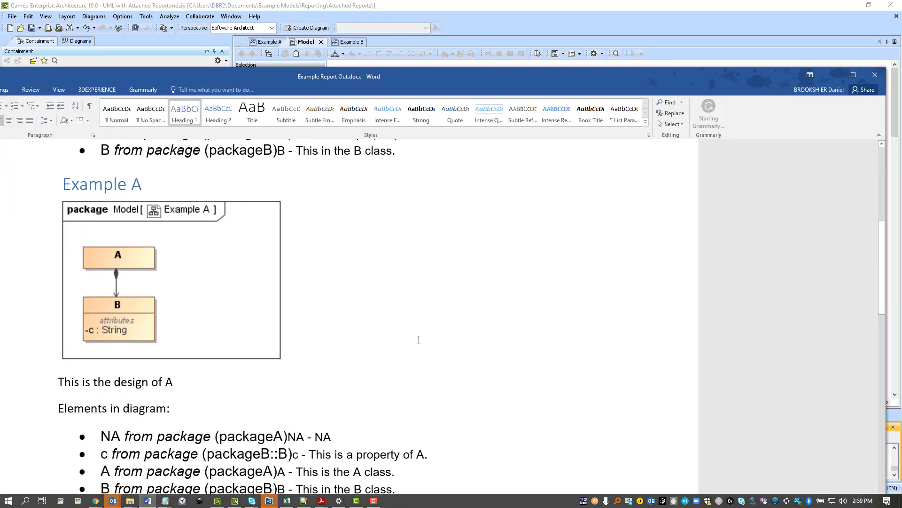
# Close the generated report, open the project-attached demo template's Word document from the Report Wizard, examine its template code, and close it.
pyautogui.click(877, 77)
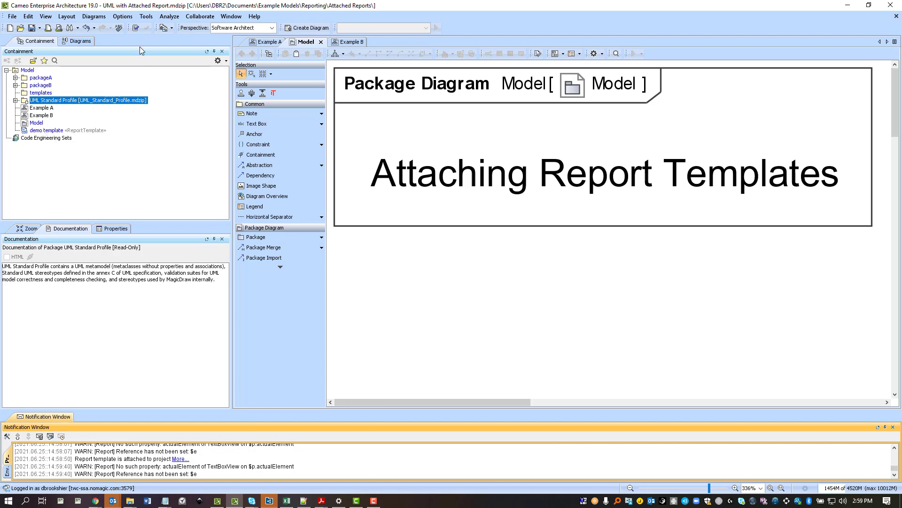
pyautogui.click(146, 17)
pyautogui.click(171, 92)
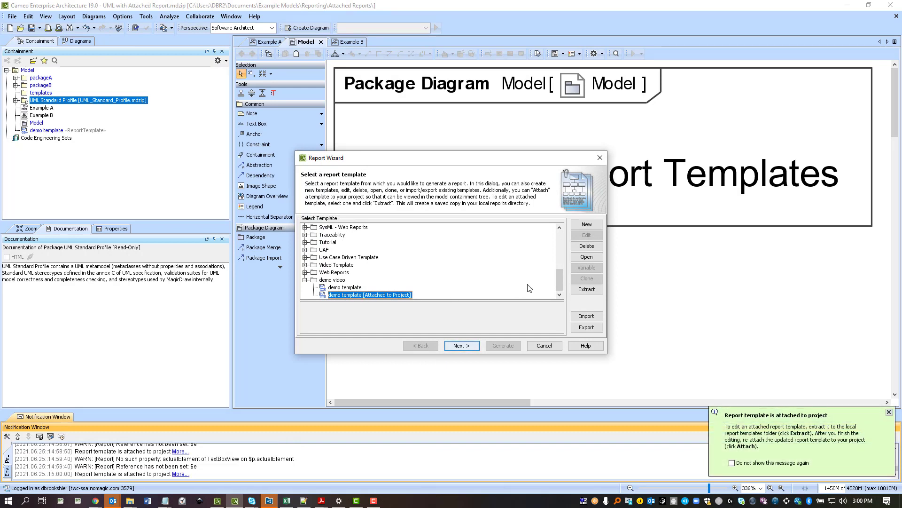
pyautogui.click(587, 257)
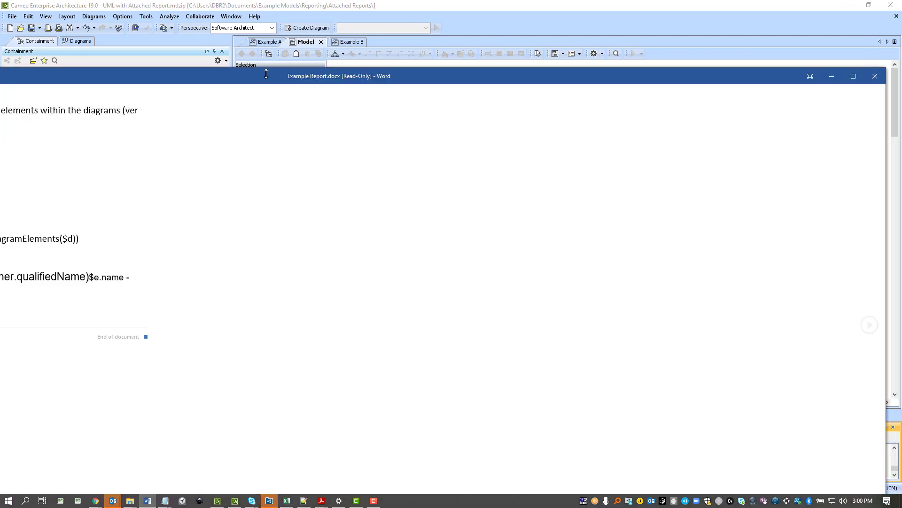
pyautogui.doubleClick(367, 77)
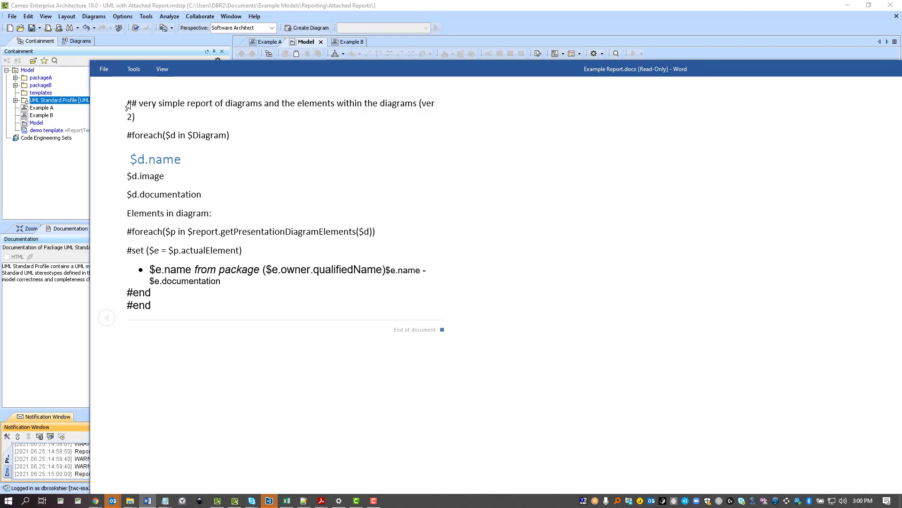
pyautogui.moveTo(127, 107); pyautogui.dragTo(327, 189)
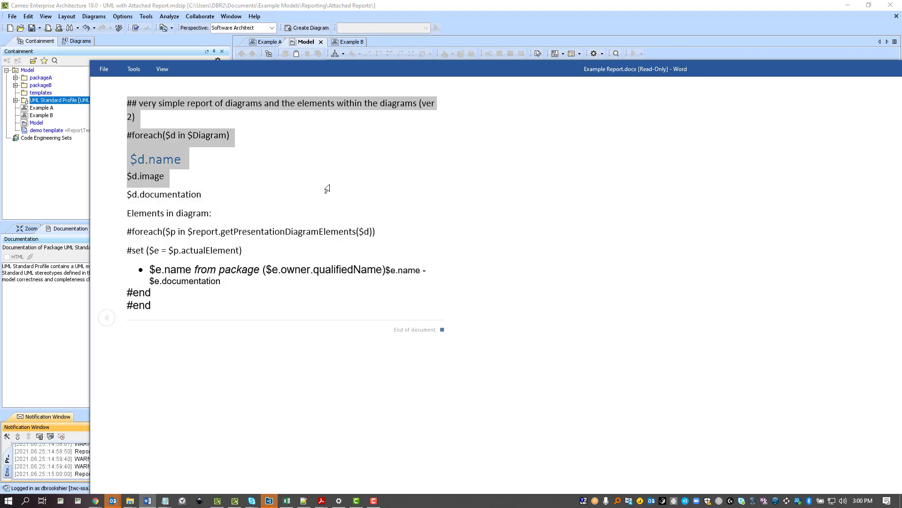
pyautogui.moveTo(687, 71); pyautogui.dragTo(192, 76)
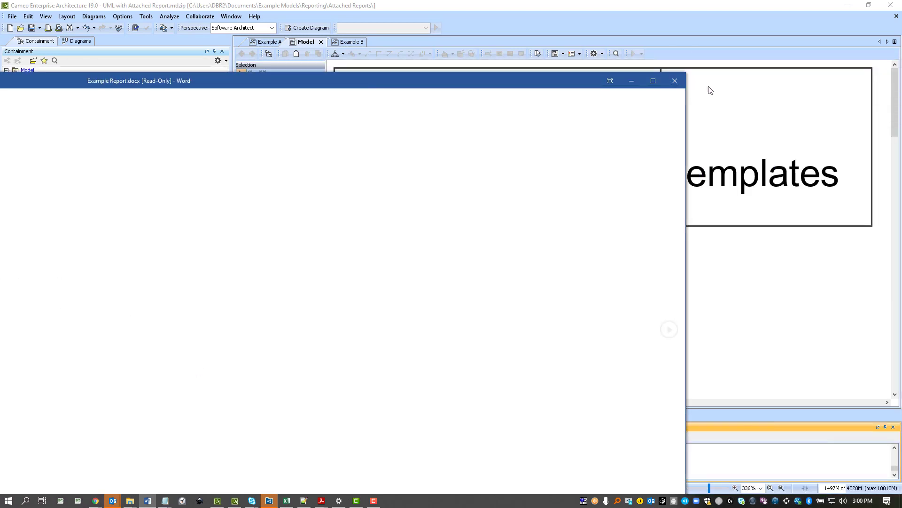
pyautogui.click(675, 81)
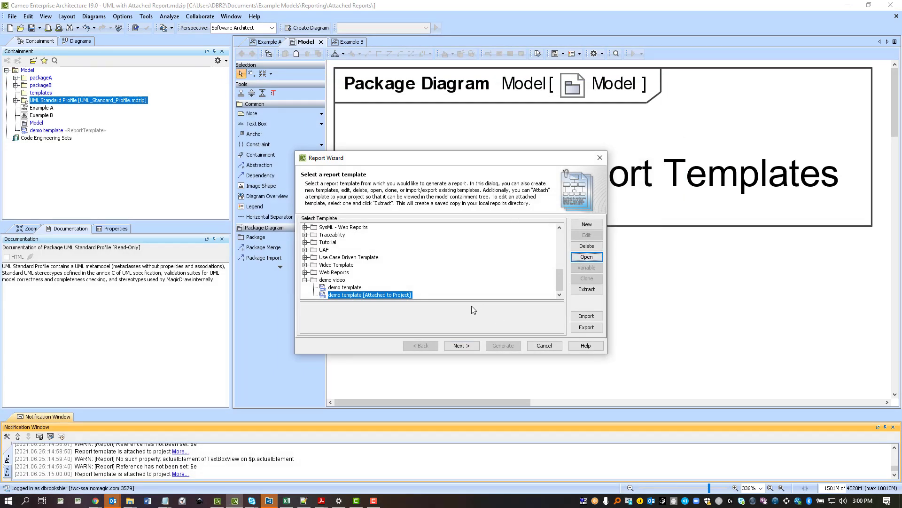
# Extract the attached demo template to the local templates folder, replacing the existing one, and open the local copy's Word document.
pyautogui.click(587, 290)
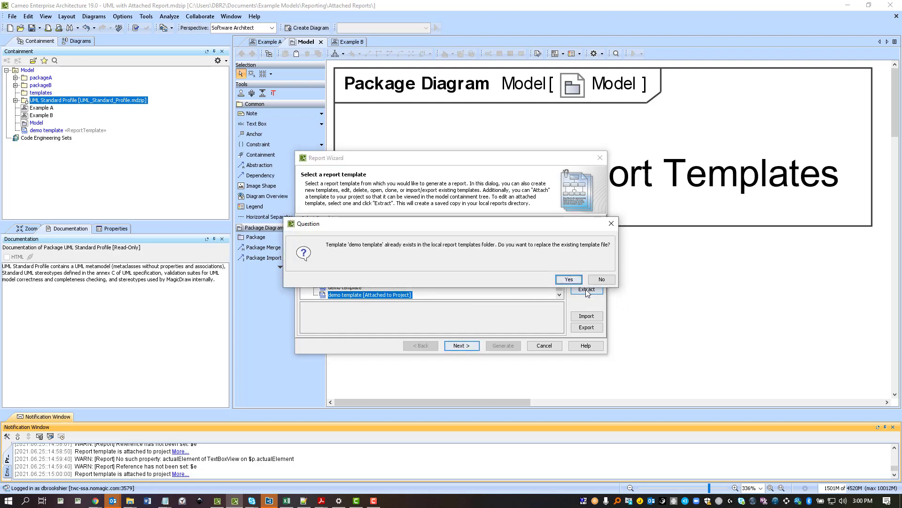
pyautogui.click(565, 281)
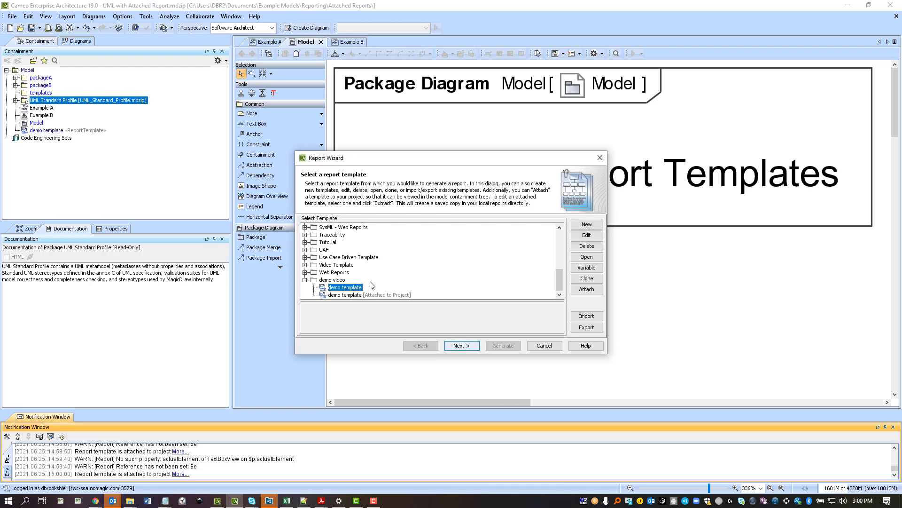
pyautogui.click(590, 258)
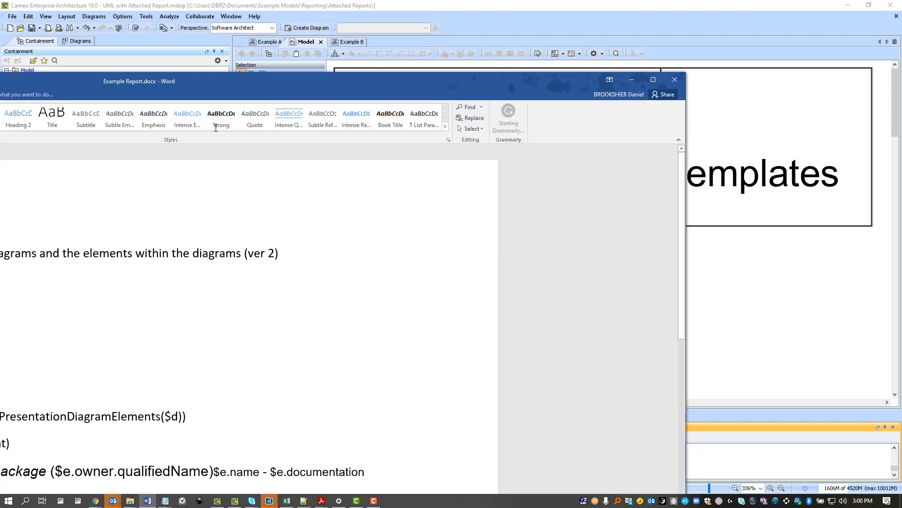
pyautogui.moveTo(37, 82); pyautogui.dragTo(484, 34)
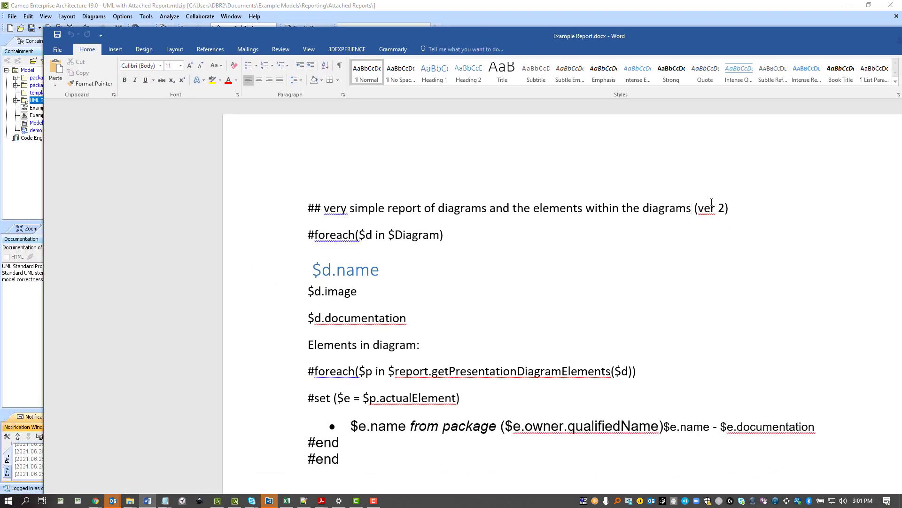
# Put the version note on its own line below the opening comment, change it to "(ver 3)", and close the template document with changes saved.
pyautogui.press('Return')
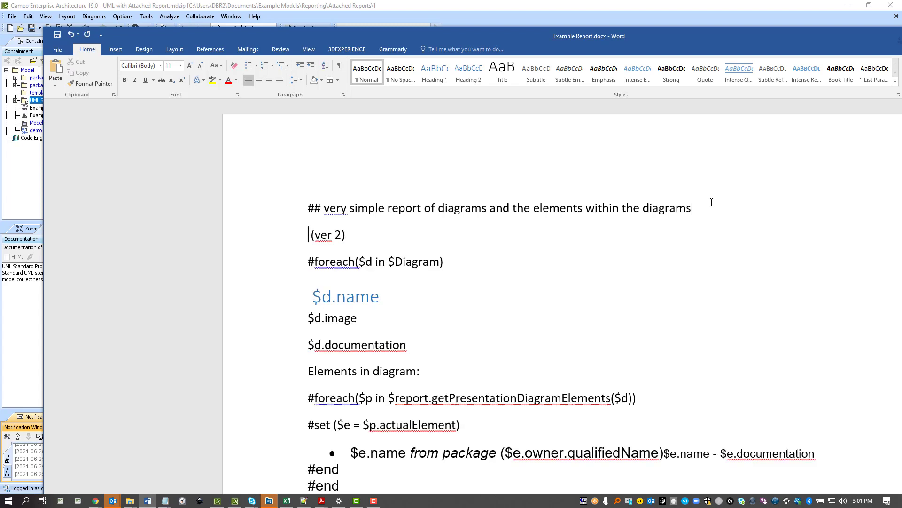
pyautogui.press('Delete')
pyautogui.hotkey('shift', 'Right')
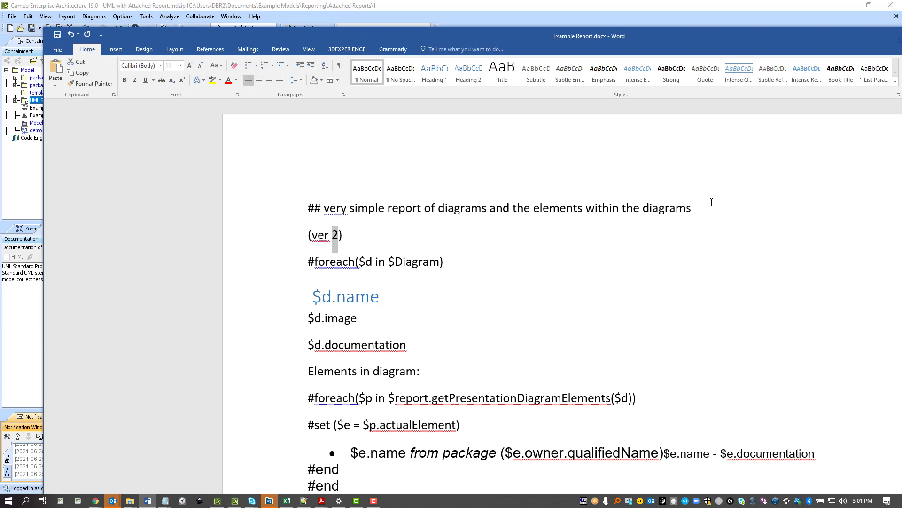
pyautogui.write('3')
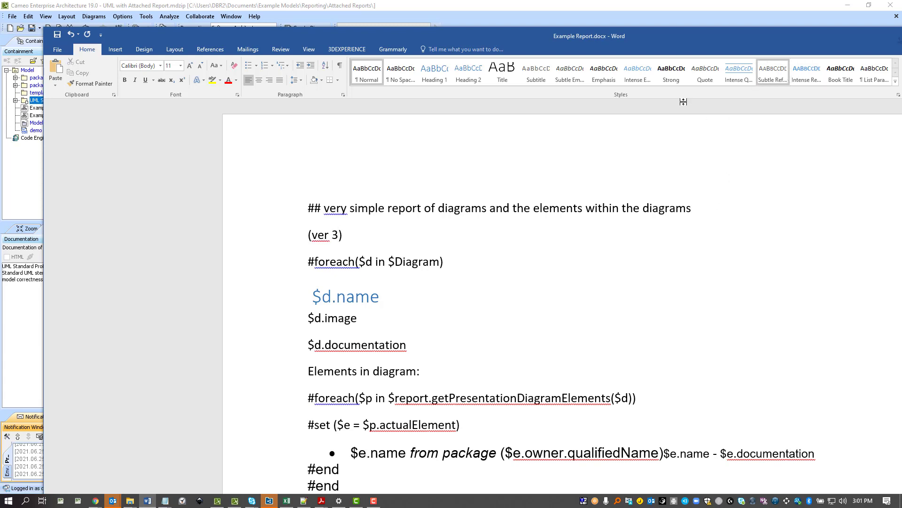
pyautogui.moveTo(830, 38); pyautogui.dragTo(514, 77)
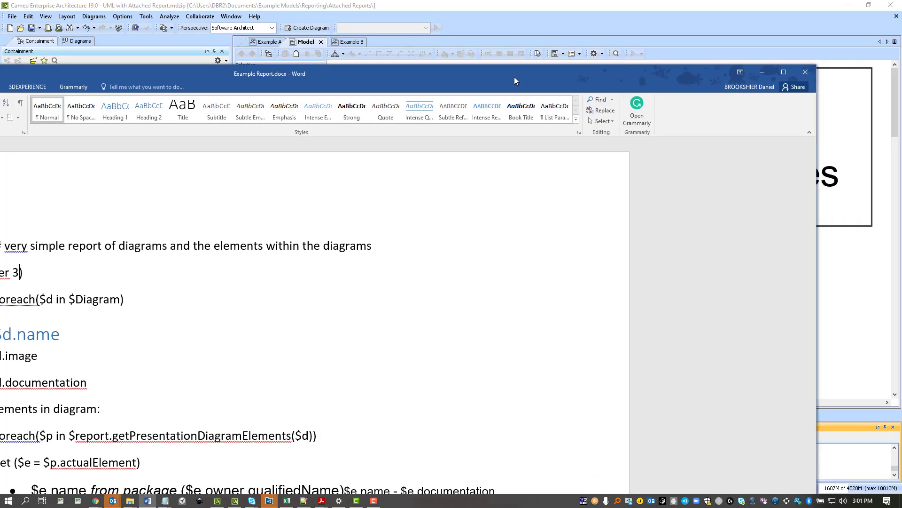
pyautogui.click(809, 72)
pyautogui.click(412, 269)
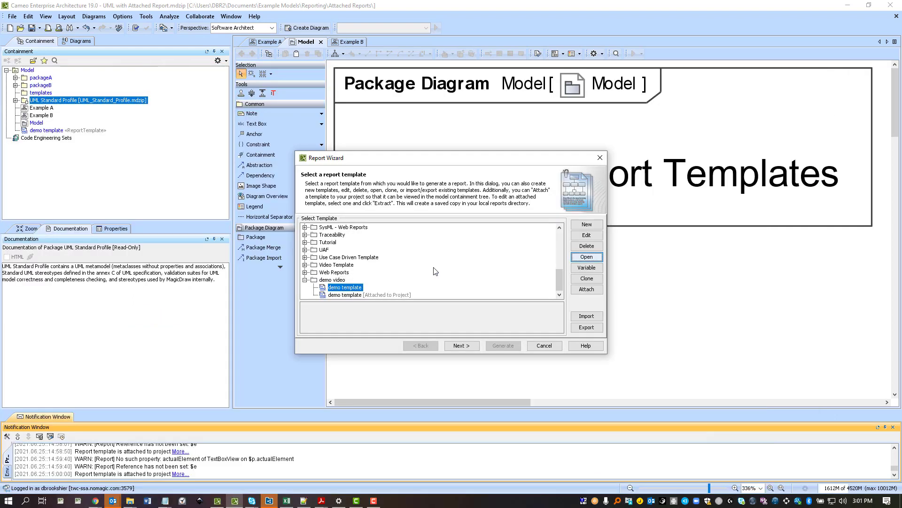
# Generate the report from the local demo template with Model as the element scope, replacing the existing Example Report Out.docx.
pyautogui.click(462, 345)
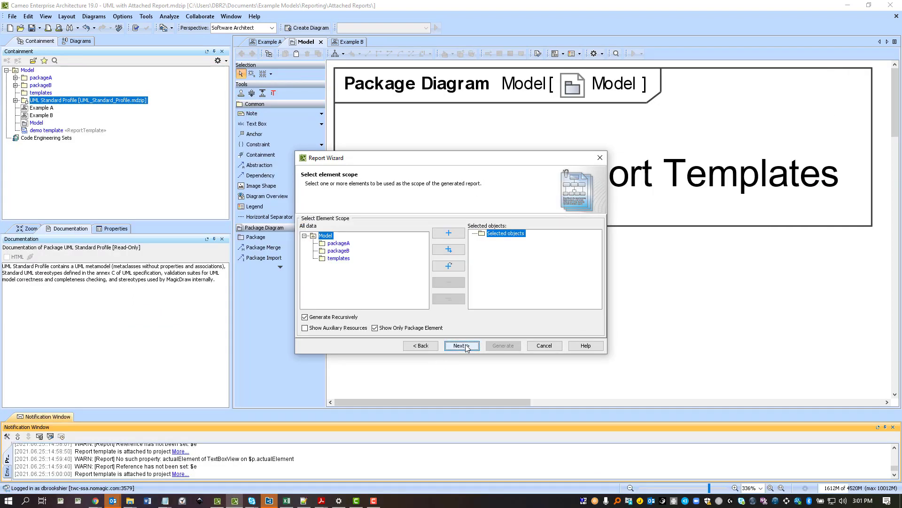
pyautogui.doubleClick(325, 236)
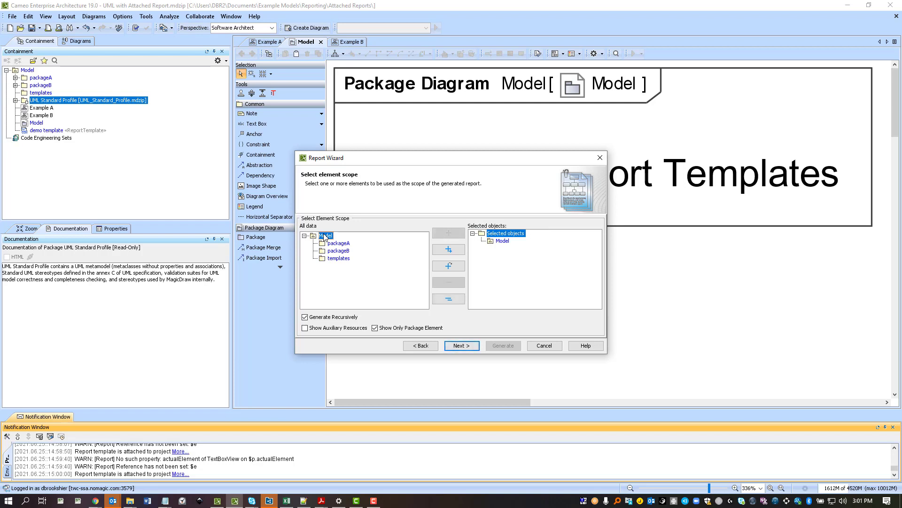
pyautogui.click(461, 345)
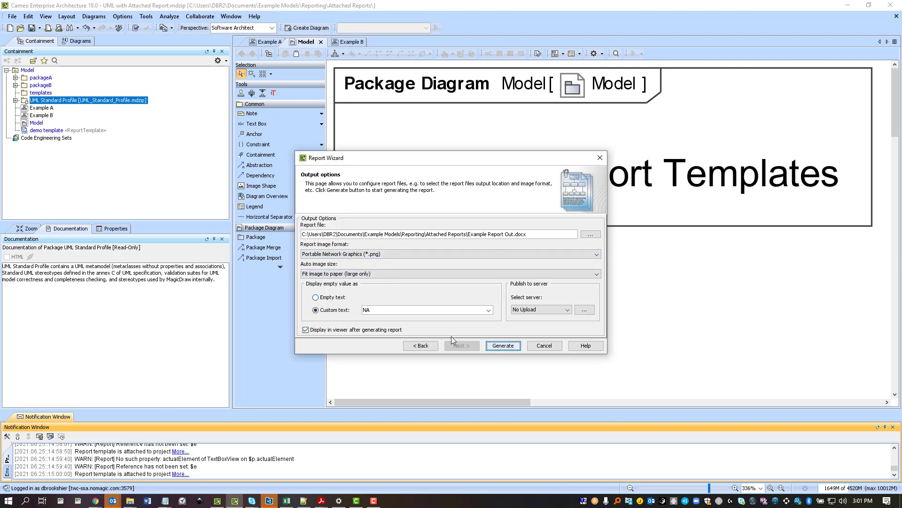
pyautogui.click(503, 345)
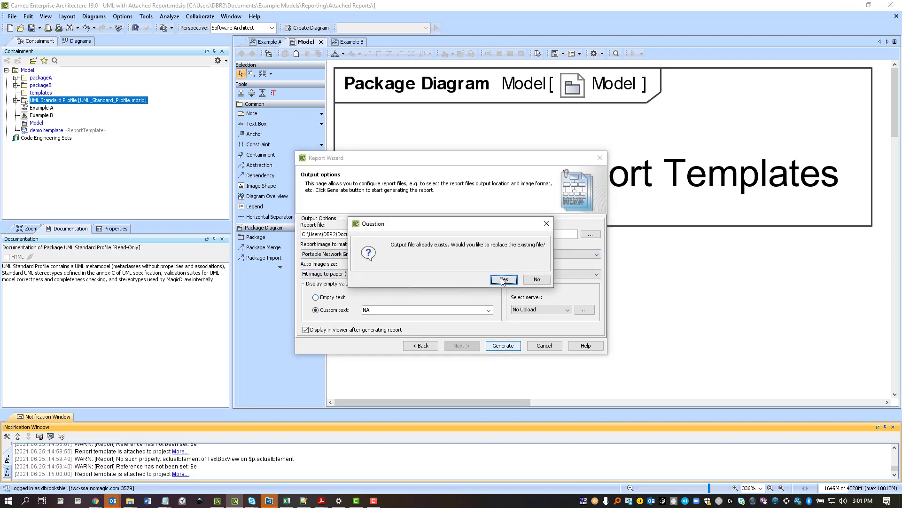
pyautogui.click(503, 280)
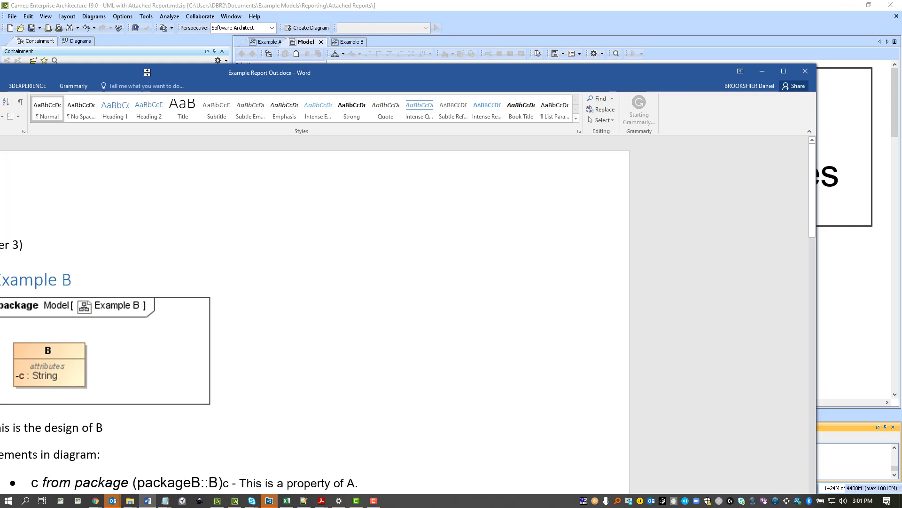
# Examine the version line and Example B section of the generated report, and close the document.
pyautogui.doubleClick(131, 70)
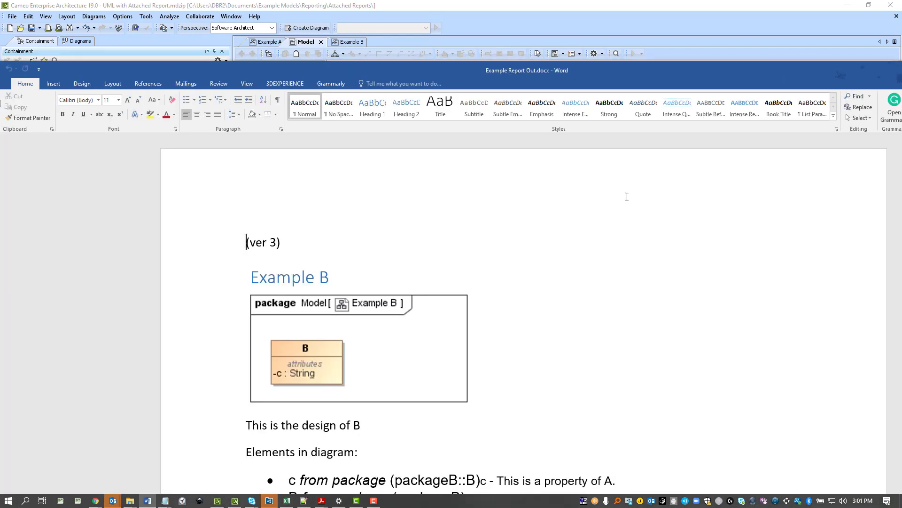
pyautogui.moveTo(742, 63); pyautogui.dragTo(427, 87)
pyautogui.click(748, 96)
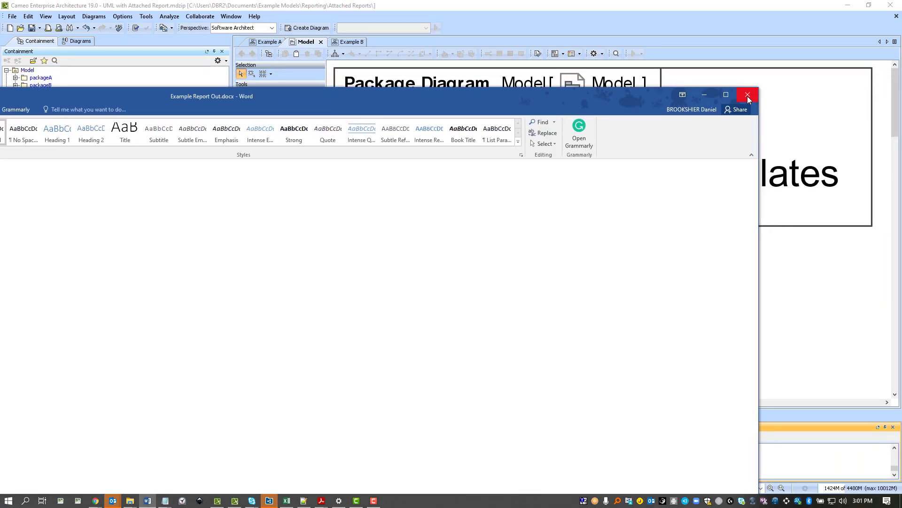
# Check the modified and attached dates in the specification of the project's demo template element, and close the specification.
pyautogui.click(53, 131)
pyautogui.doubleClick(53, 131)
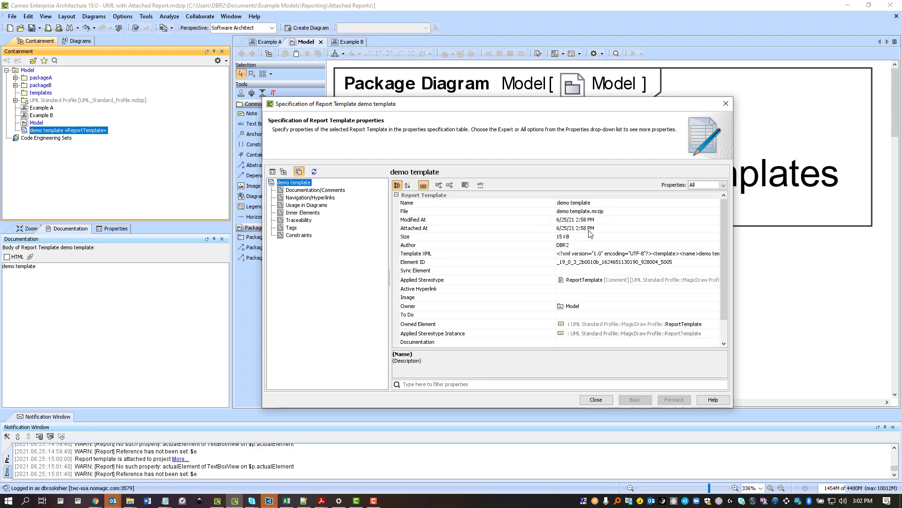
pyautogui.click(727, 103)
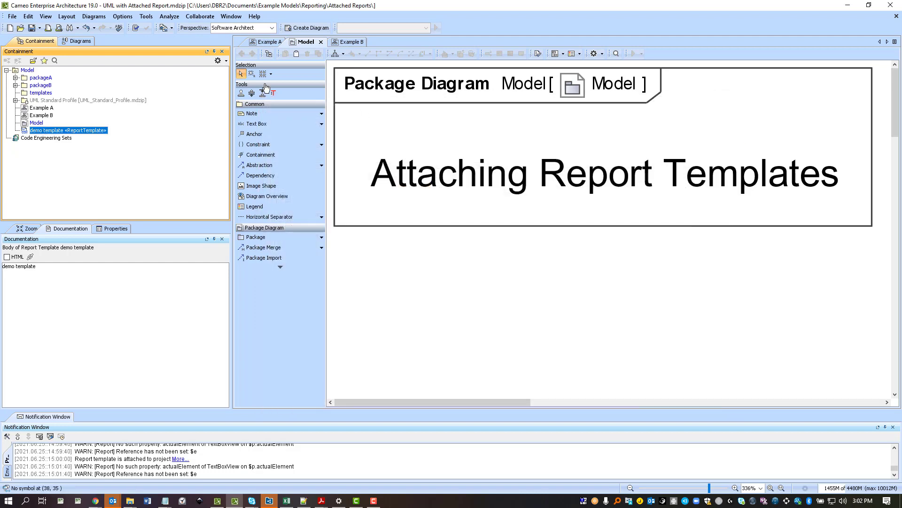
# Reattach the edited local demo template using the Report Wizard, updating the copy already attached to the project.
pyautogui.click(148, 17)
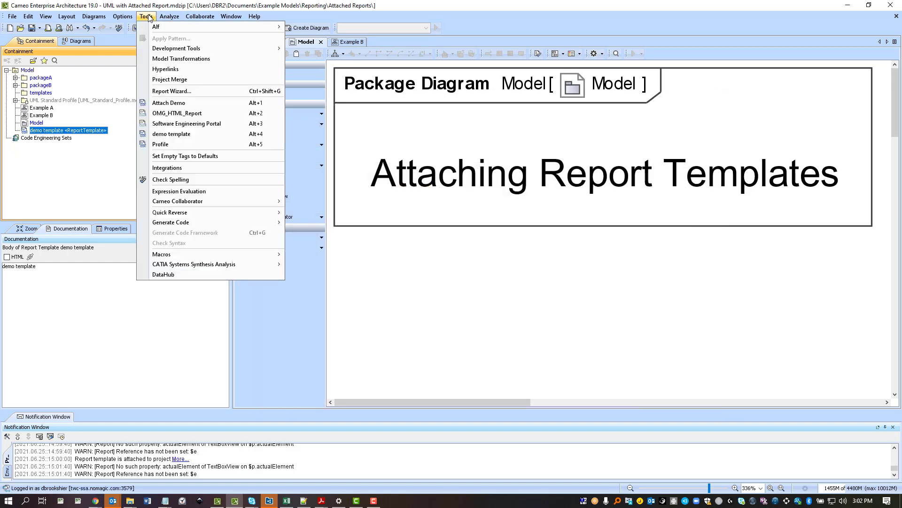
pyautogui.click(172, 91)
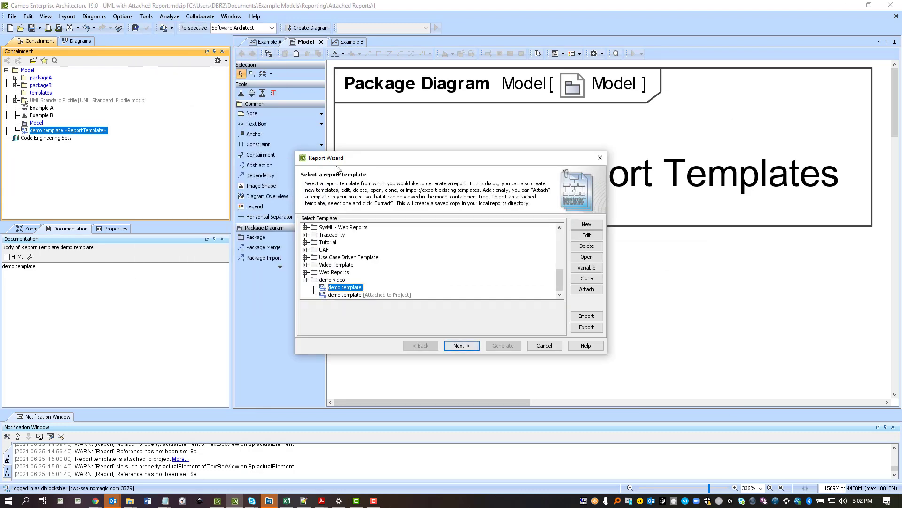
pyautogui.click(347, 294)
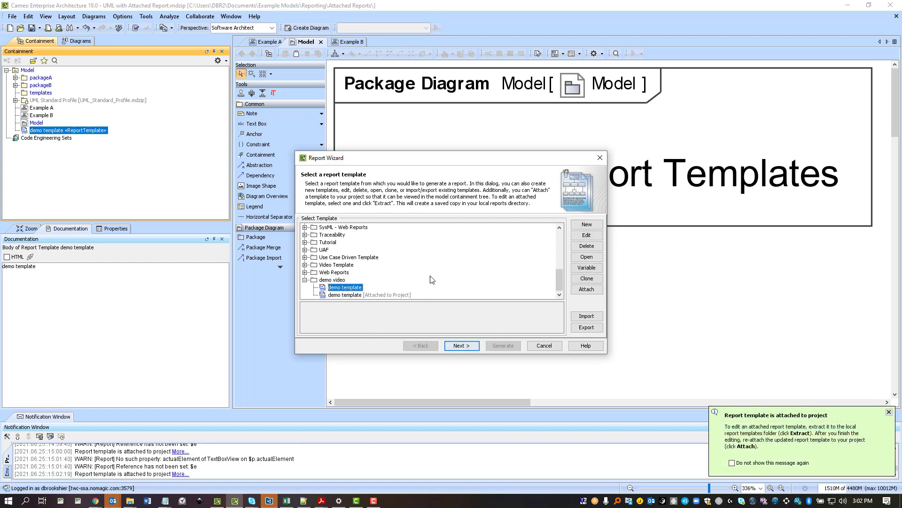
pyautogui.click(596, 290)
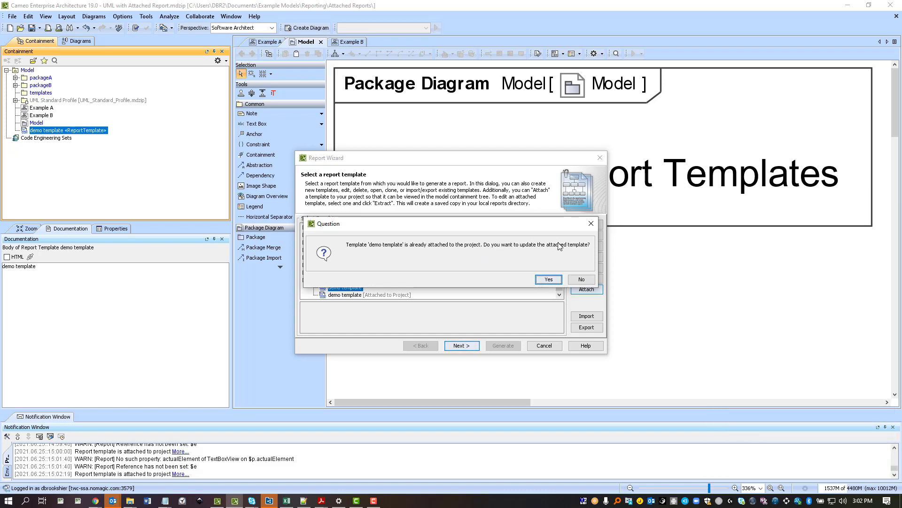
pyautogui.click(549, 280)
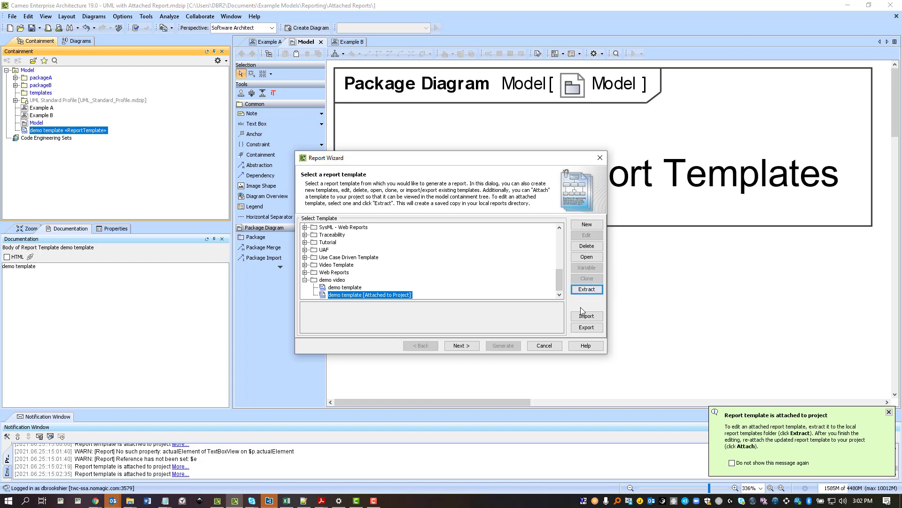
# Generate the report from the project-attached demo template with default report data and Model as the element scope, replacing the existing Example Report Out.docx.
pyautogui.click(461, 345)
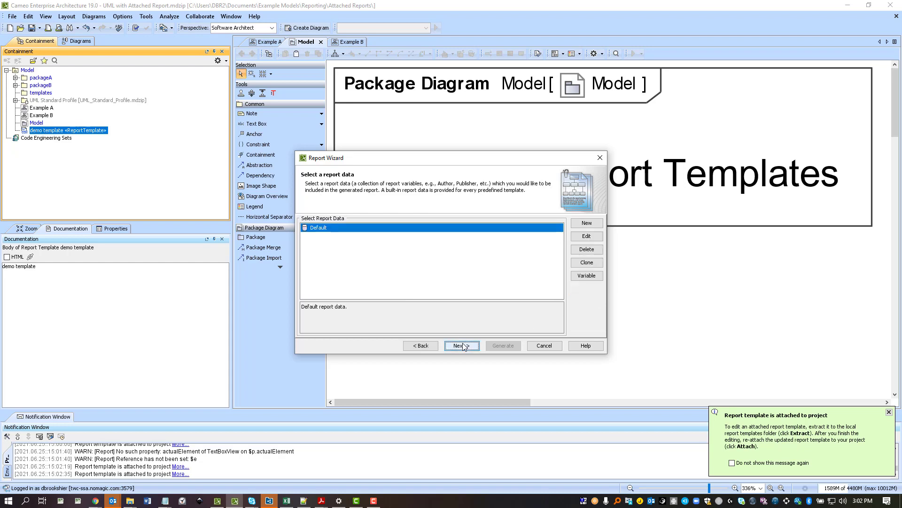
pyautogui.click(462, 345)
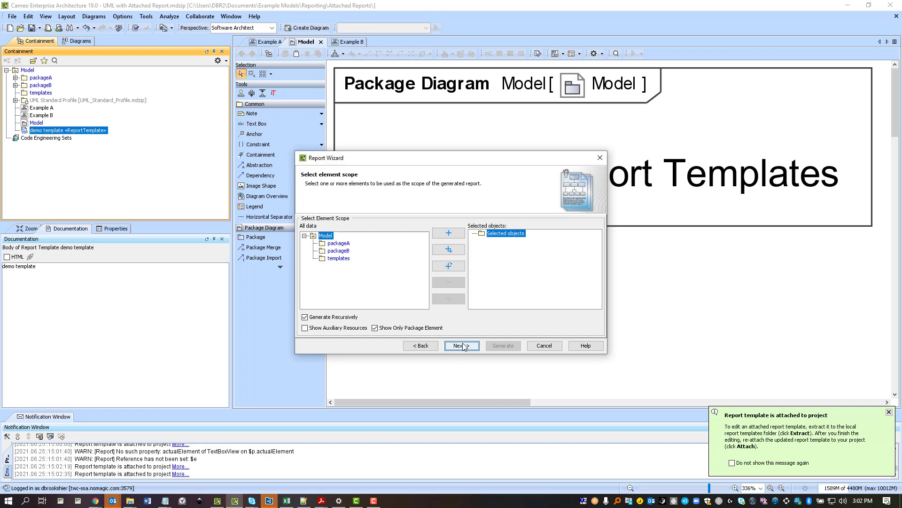
pyautogui.doubleClick(315, 238)
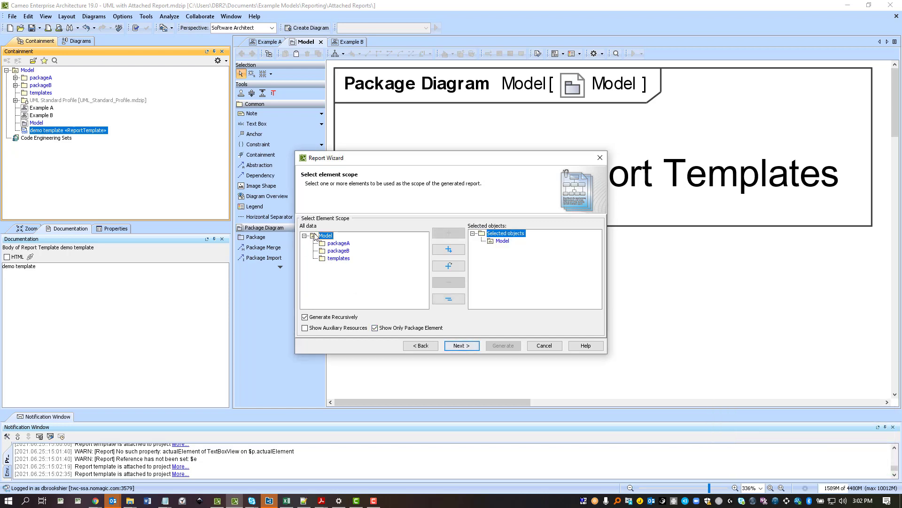
pyautogui.click(469, 346)
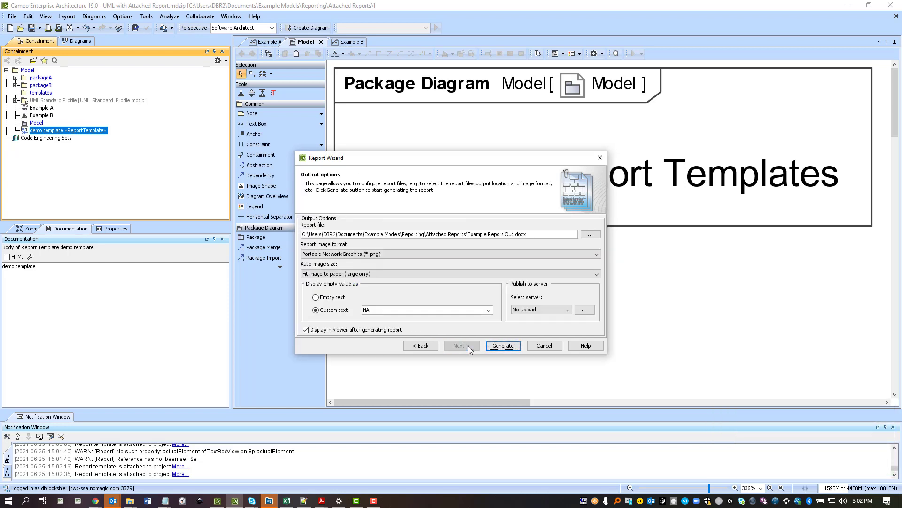
pyautogui.click(503, 345)
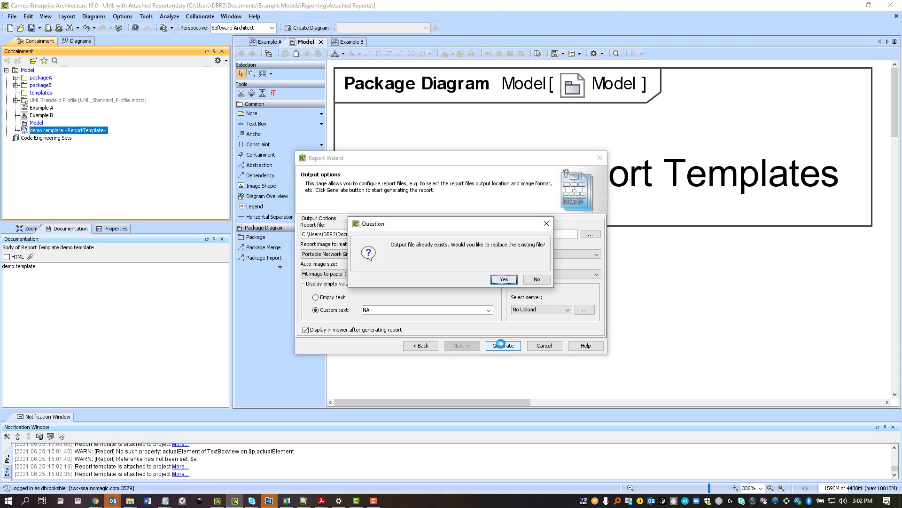
pyautogui.click(503, 279)
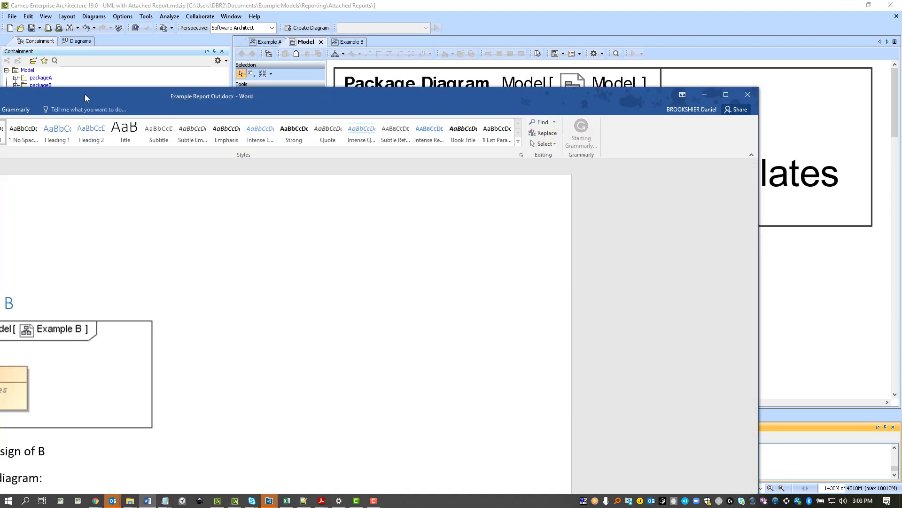
# Check the version line above the Example B section in the newly generated report, and close the document.
pyautogui.moveTo(286, 94); pyautogui.dragTo(510, 85)
pyautogui.doubleClick(435, 269)
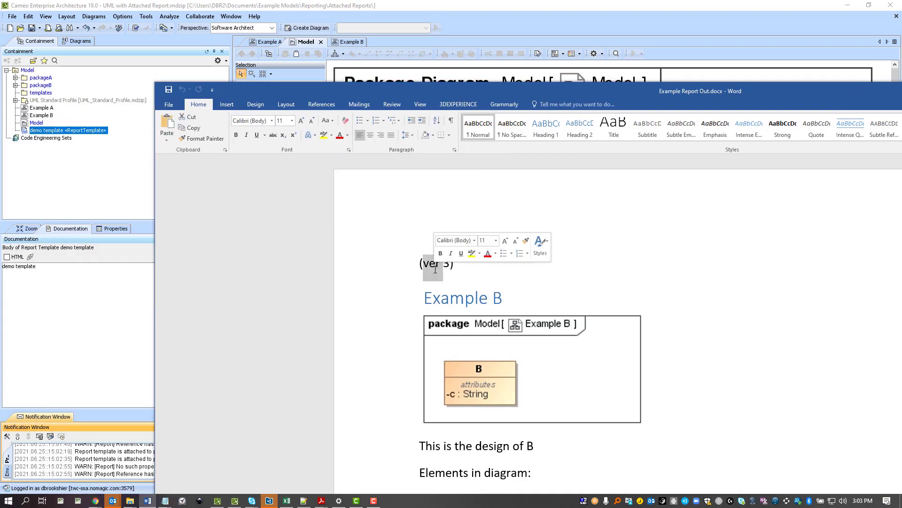
pyautogui.moveTo(653, 89); pyautogui.dragTo(250, 76)
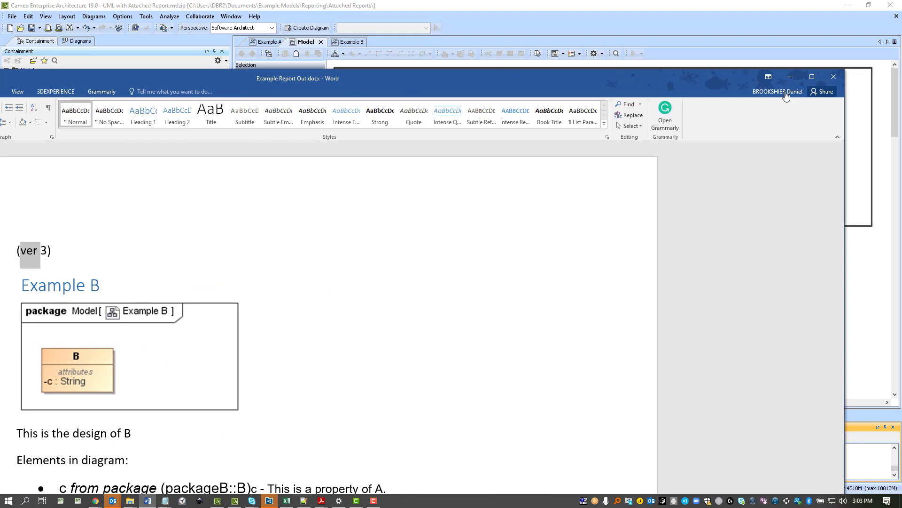
pyautogui.click(834, 77)
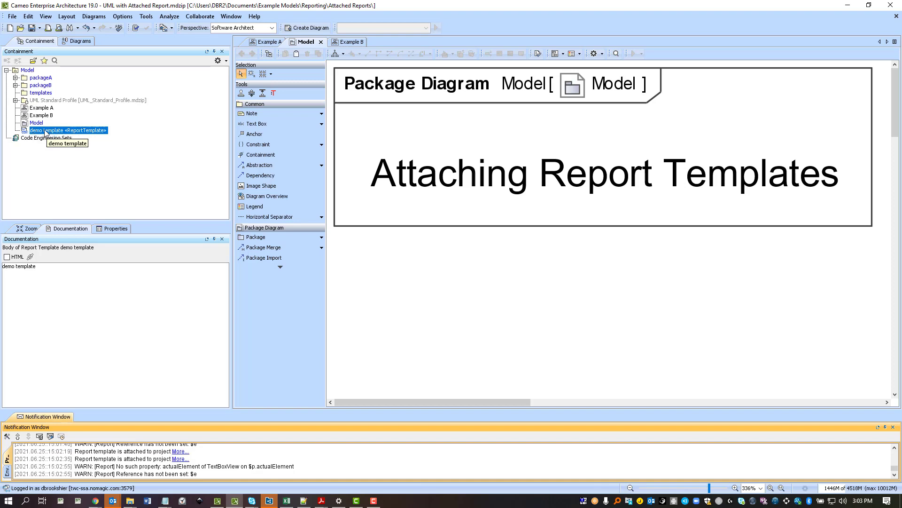
# Compare the Attached At and Modified At dates in the specification of the reattached demo template element, and close the specification.
pyautogui.doubleClick(46, 131)
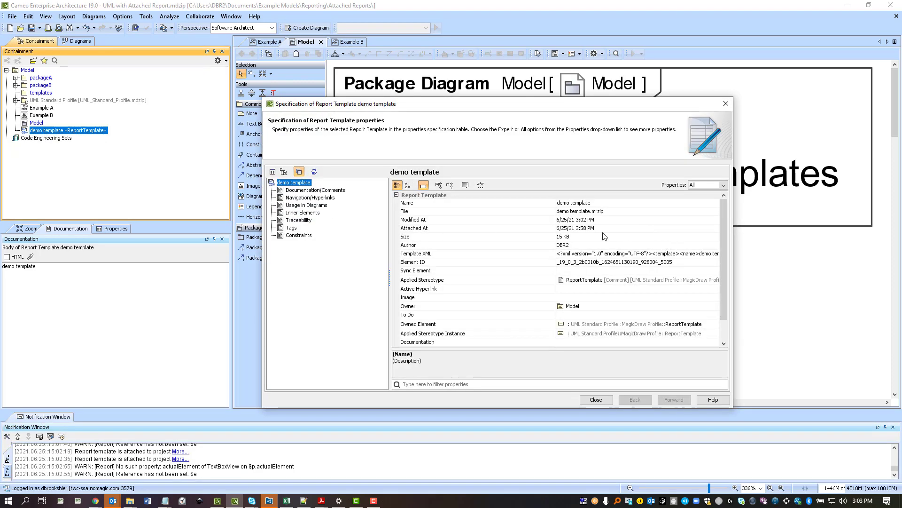
pyautogui.click(522, 230)
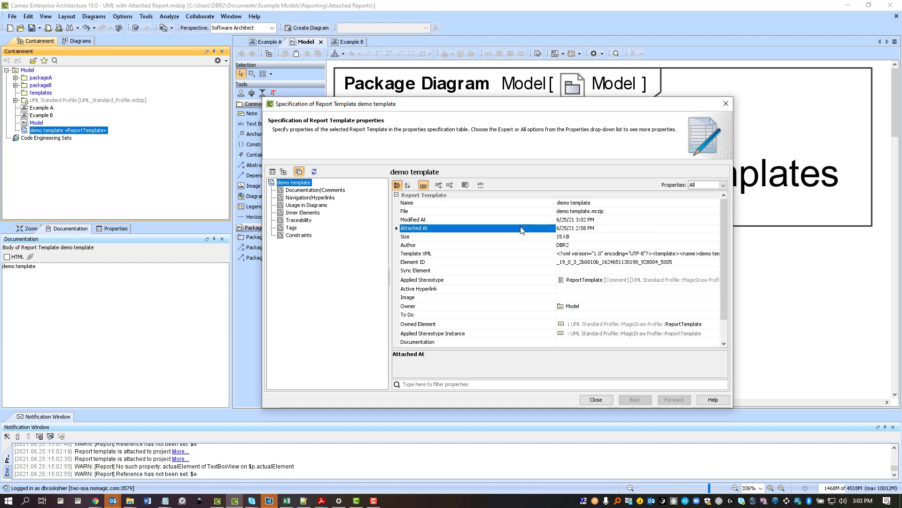
pyautogui.click(593, 219)
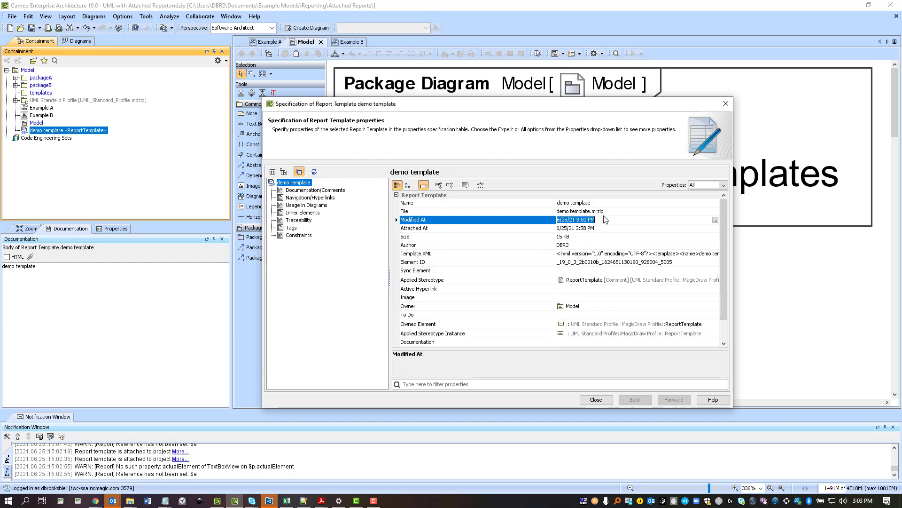
pyautogui.moveTo(859, 505)
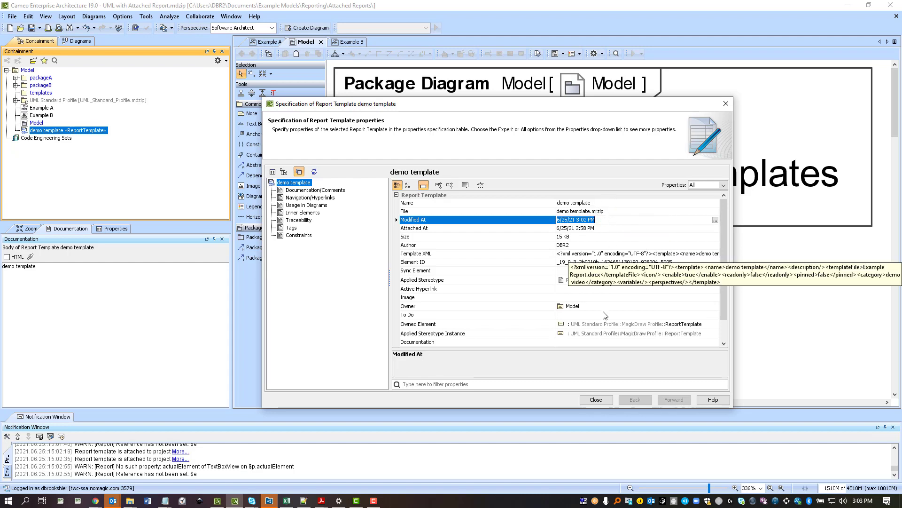
pyautogui.click(596, 400)
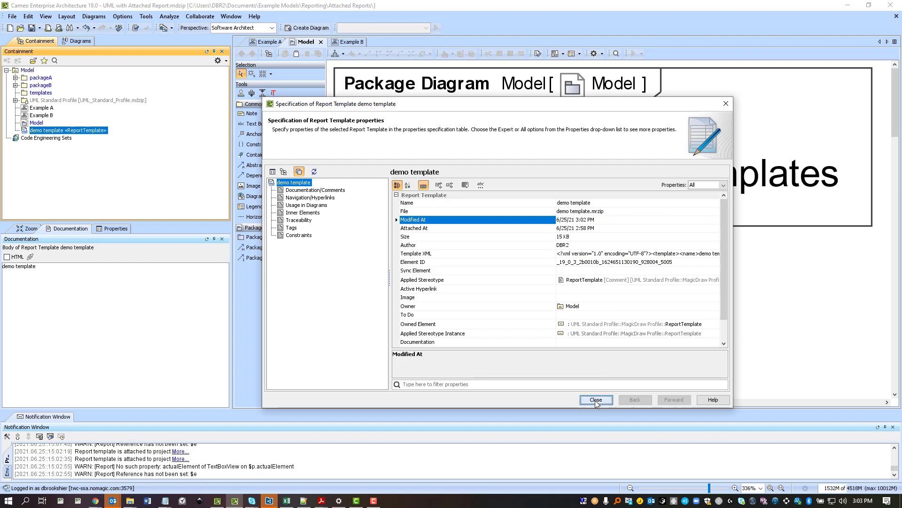